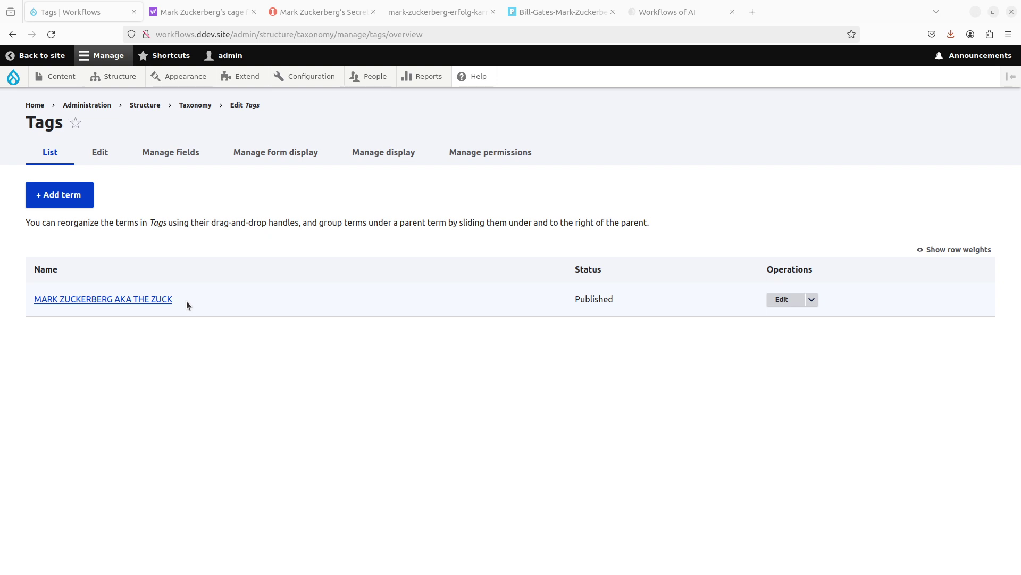
- Look at the portrait photo, and read the AI Interpolator module page linked from the Workflows of AI site
{"action": "left_click", "coordinate": [429, 19]}
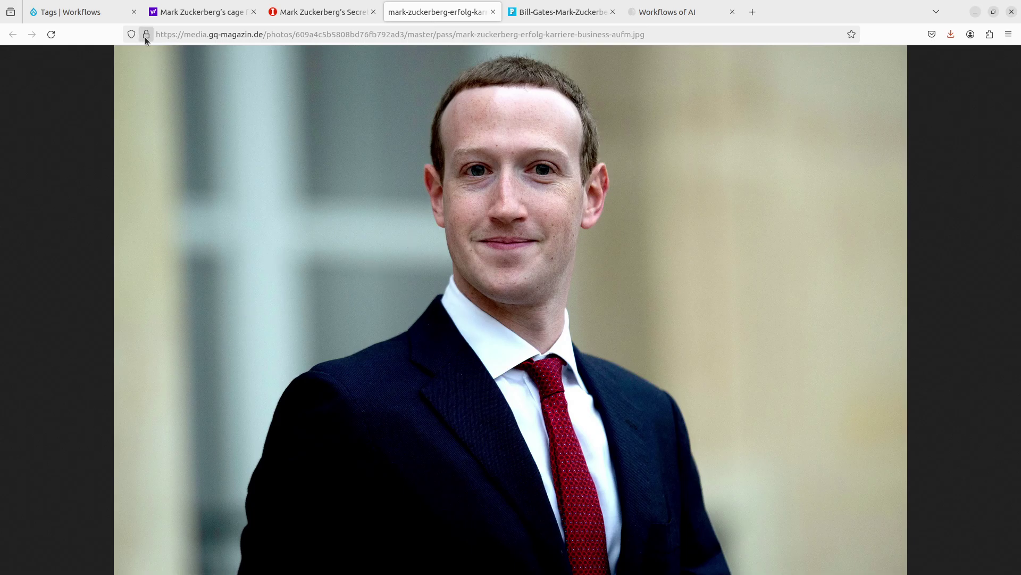
{"action": "left_click", "coordinate": [102, 15]}
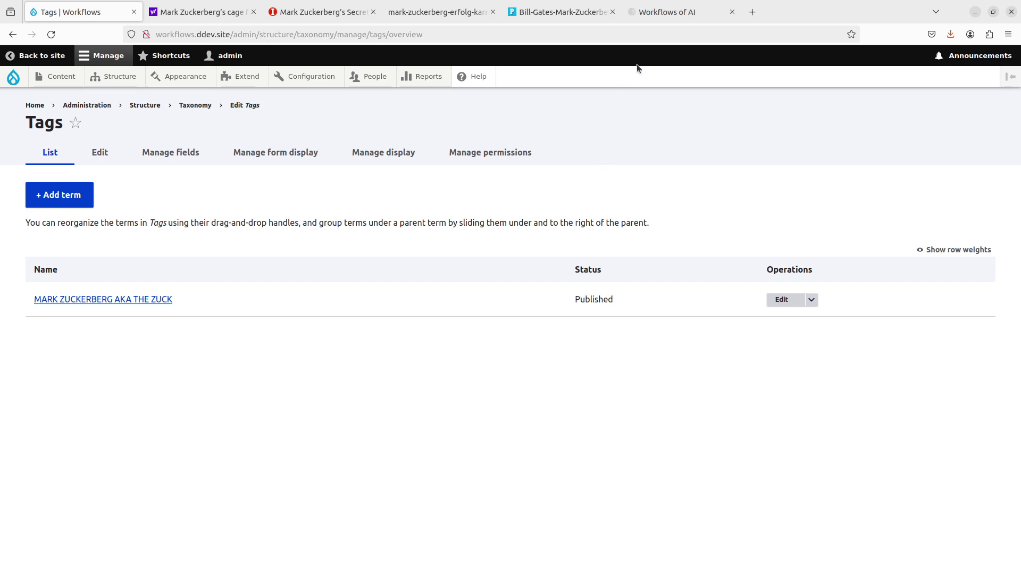
{"action": "left_click", "coordinate": [666, 13]}
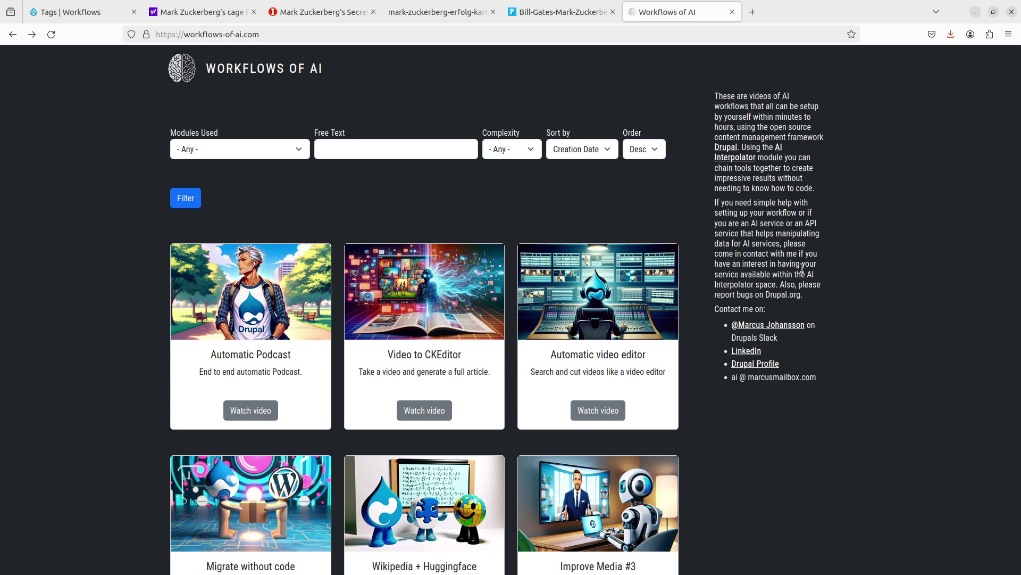
{"action": "left_click", "coordinate": [780, 150]}
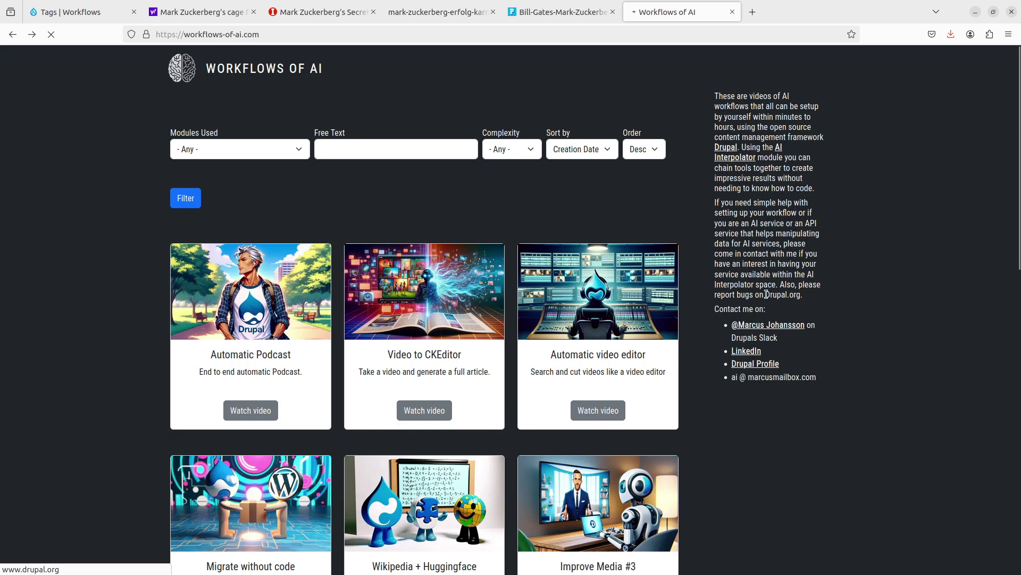
{"action": "scroll", "coordinate": [765, 328], "scroll_direction": "down", "scroll_amount": 10}
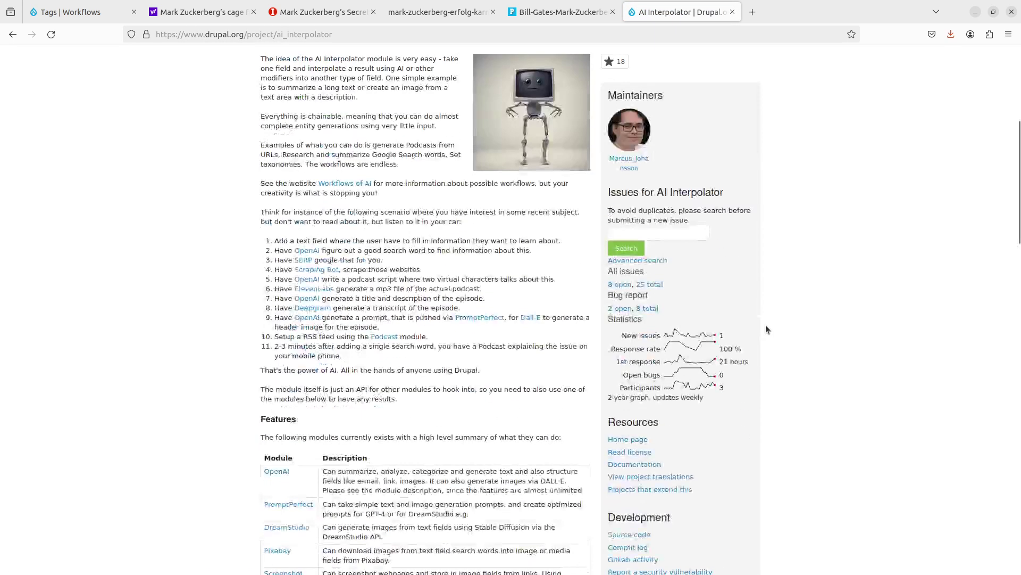
{"action": "scroll", "coordinate": [765, 325], "scroll_direction": "down", "scroll_amount": 2}
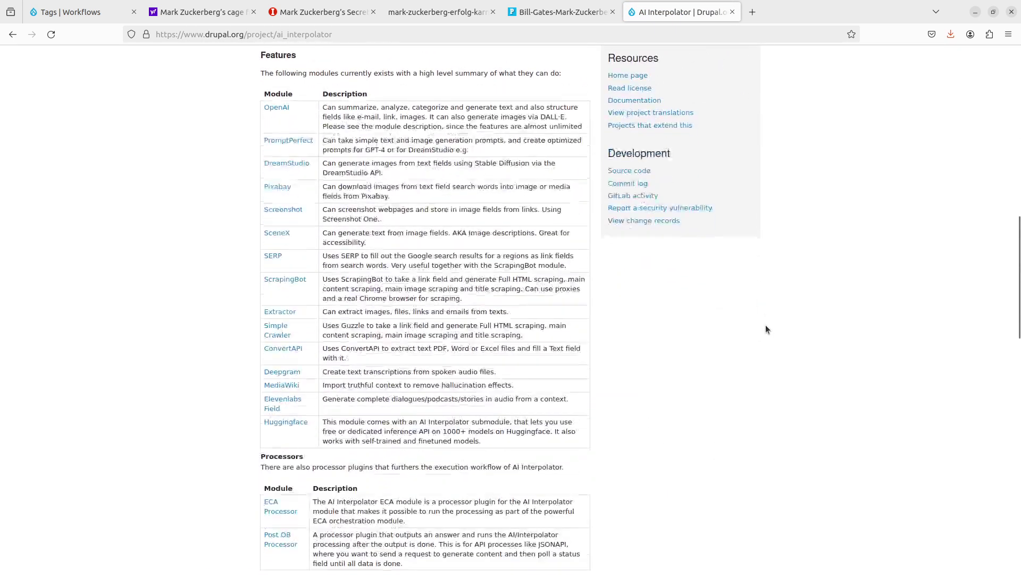
{"action": "key", "text": "alt+Left"}
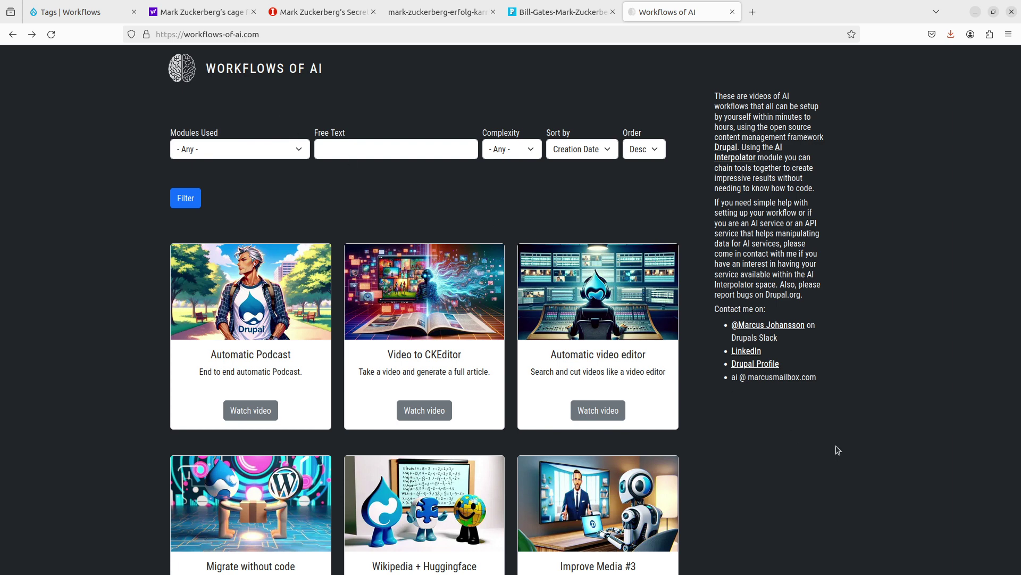
{"action": "left_click", "coordinate": [97, 15]}
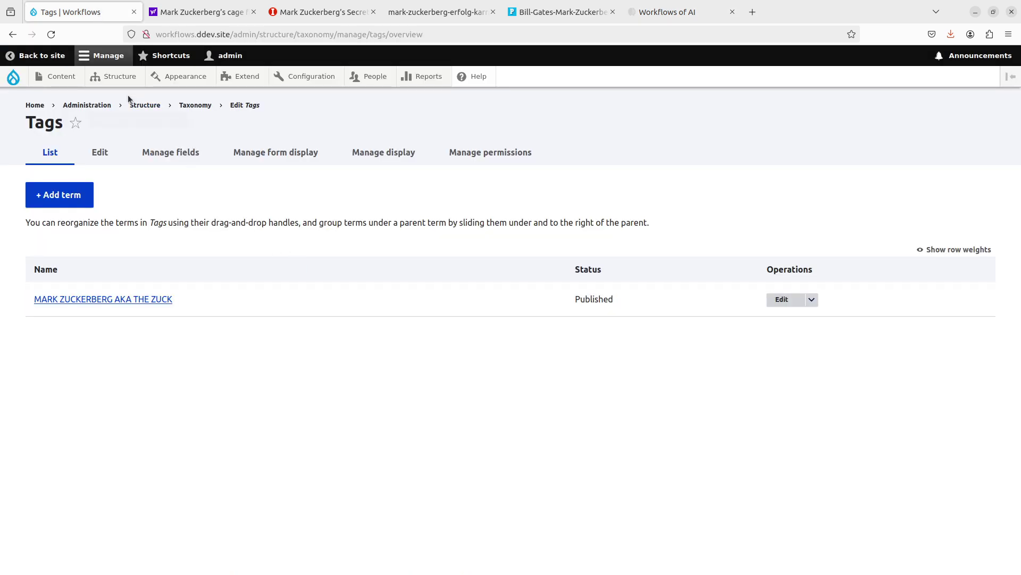
- Open the field management page of the Article content type
{"action": "mouse_move", "coordinate": [130, 80]}
{"action": "mouse_move", "coordinate": [133, 166]}
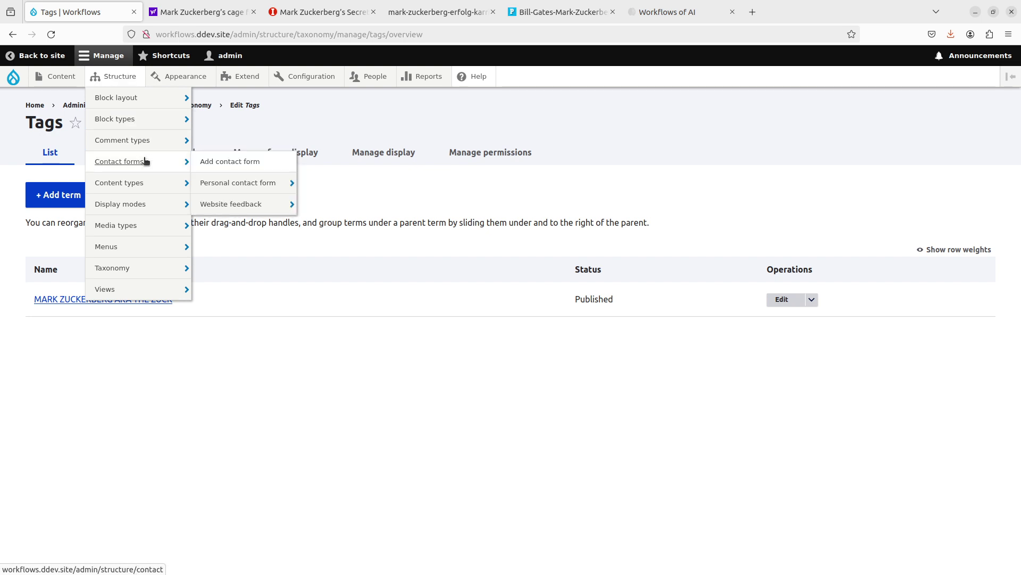
{"action": "mouse_move", "coordinate": [154, 183]}
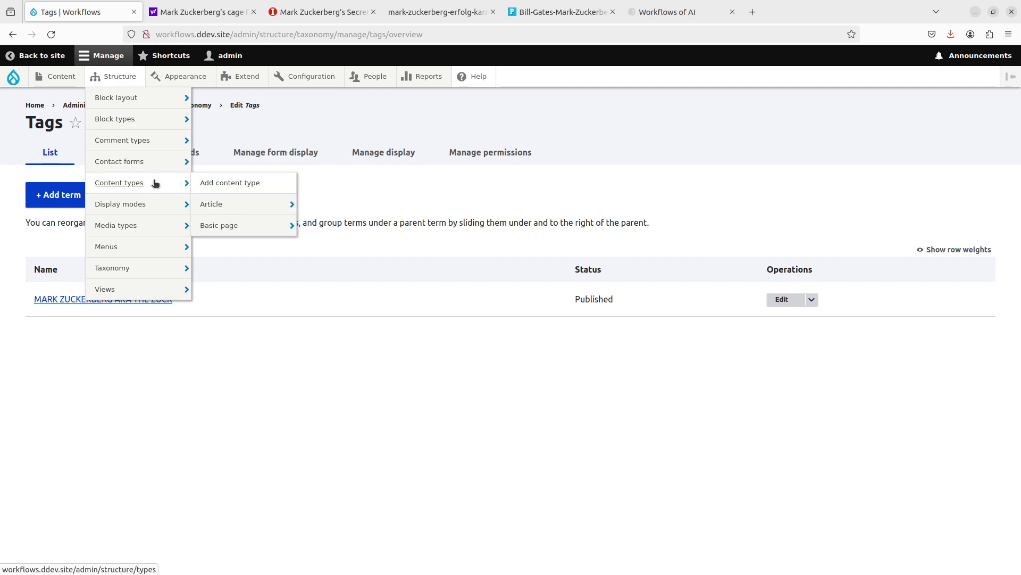
{"action": "left_click", "coordinate": [254, 204]}
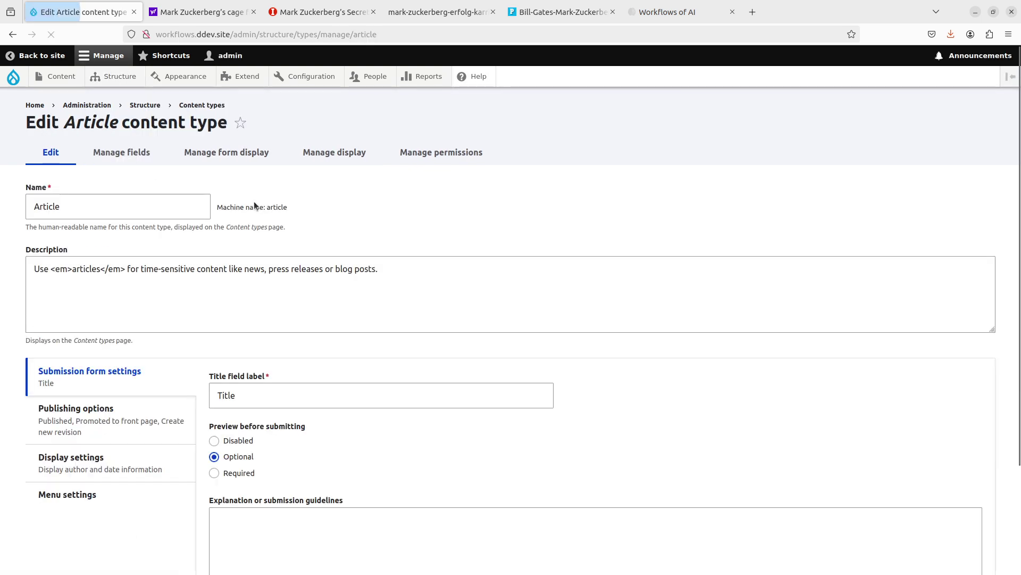
{"action": "left_click", "coordinate": [145, 155]}
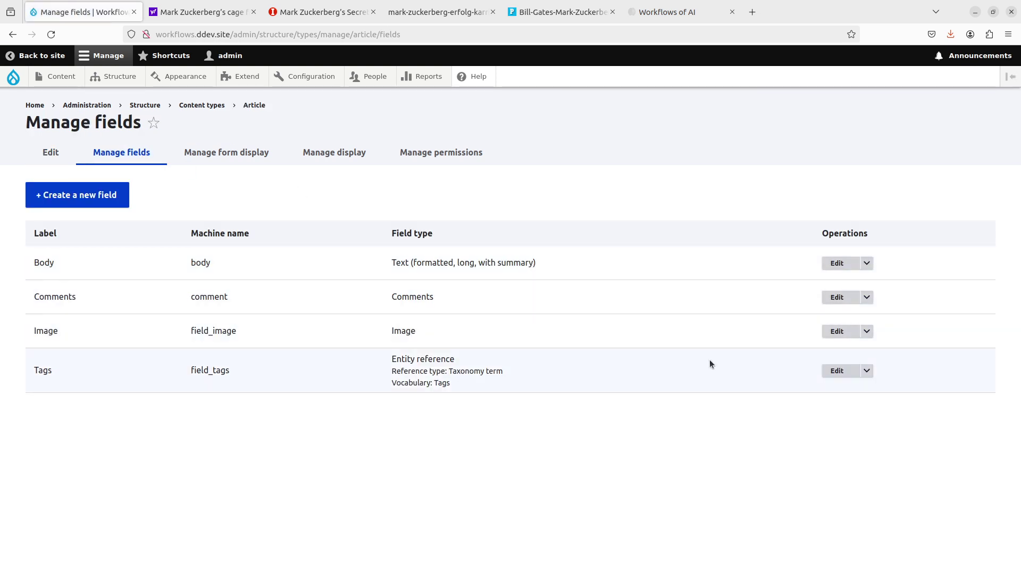
- Open the settings of the Article content type's Tags field
{"action": "left_click_drag", "start_coordinate": [212, 262], "coordinate": [161, 260]}
{"action": "left_click", "coordinate": [3, 335]}
{"action": "left_click_drag", "start_coordinate": [203, 370], "coordinate": [394, 362]}
{"action": "left_click_drag", "start_coordinate": [474, 371], "coordinate": [481, 371]}
{"action": "left_click", "coordinate": [846, 370]}
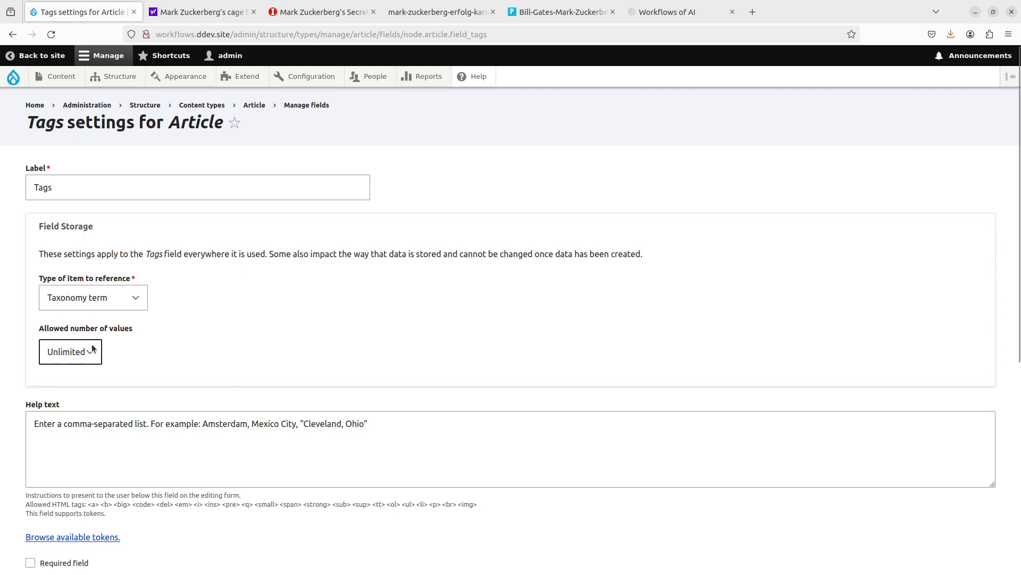
- Enable AI Interpolator for the Tags field
{"action": "scroll", "coordinate": [483, 299], "scroll_direction": "down", "scroll_amount": 6}
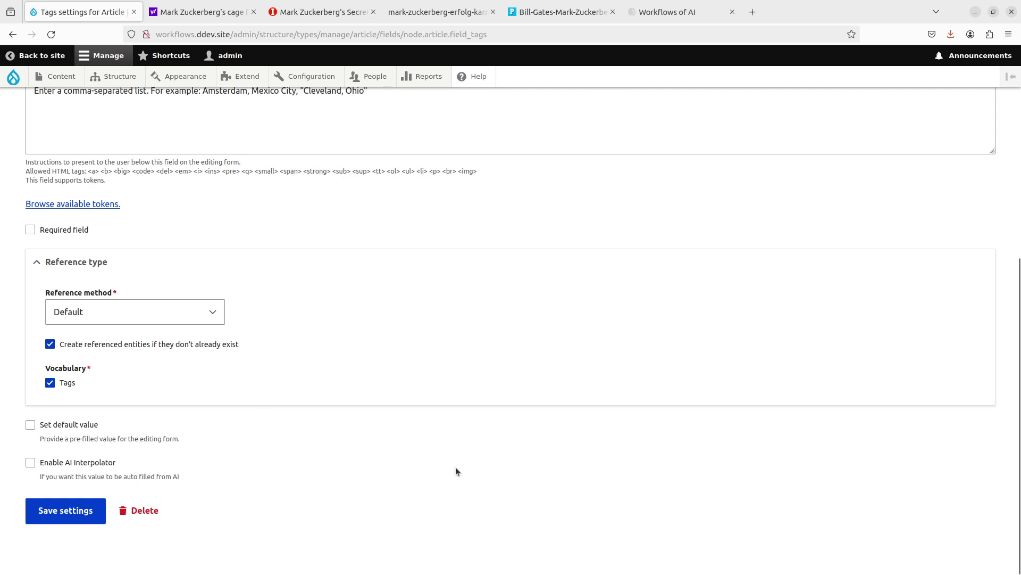
{"action": "scroll", "coordinate": [456, 472], "scroll_direction": "up", "scroll_amount": 1}
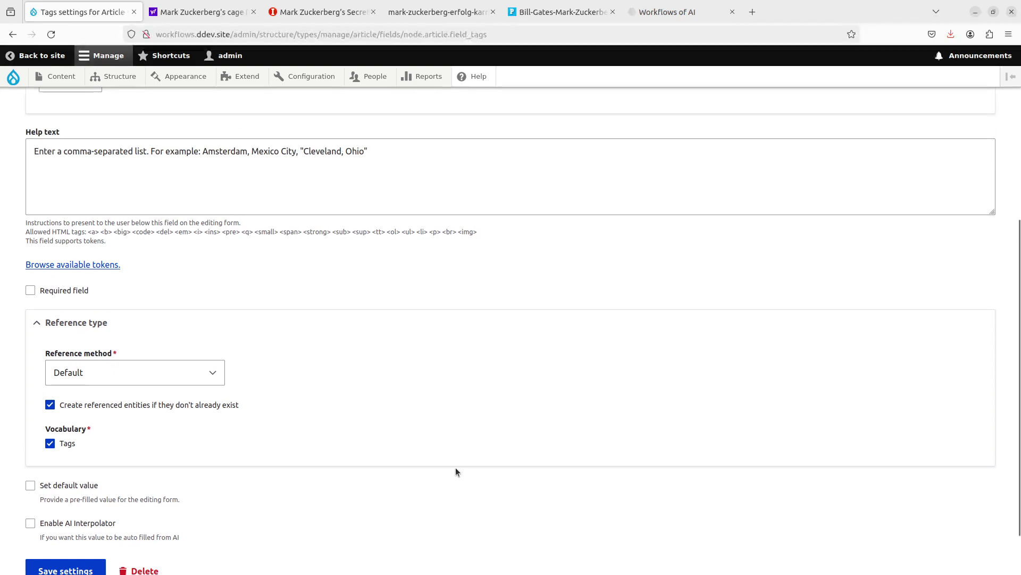
{"action": "scroll", "coordinate": [413, 443], "scroll_direction": "down", "scroll_amount": 1}
{"action": "left_click", "coordinate": [98, 462]}
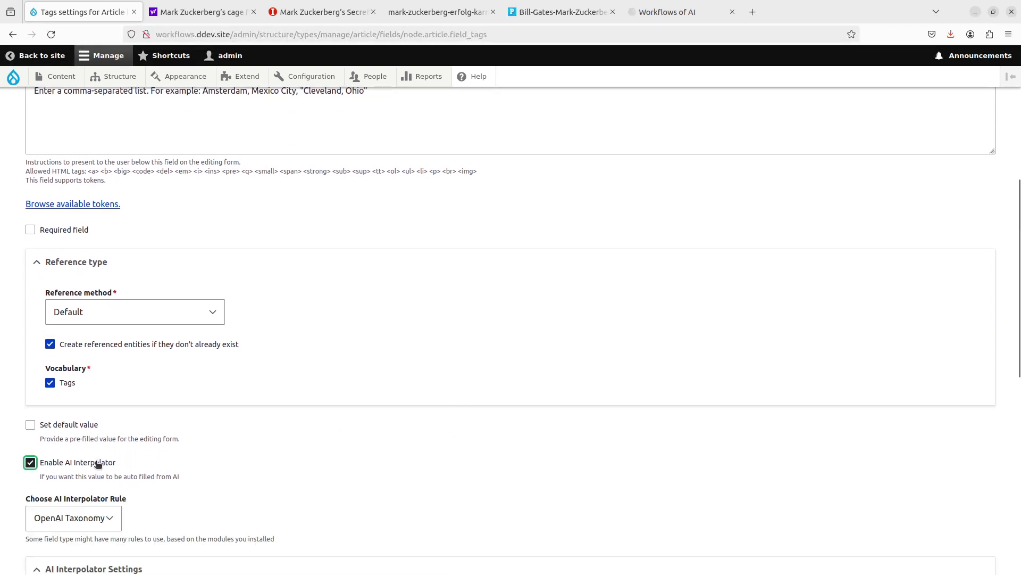
- Set the interpolator input mode to Advanced Mode (Token), keeping the OpenAI Taxonomy rule
{"action": "scroll", "coordinate": [211, 419], "scroll_direction": "down", "scroll_amount": 1}
{"action": "scroll", "coordinate": [212, 420], "scroll_direction": "down", "scroll_amount": 1}
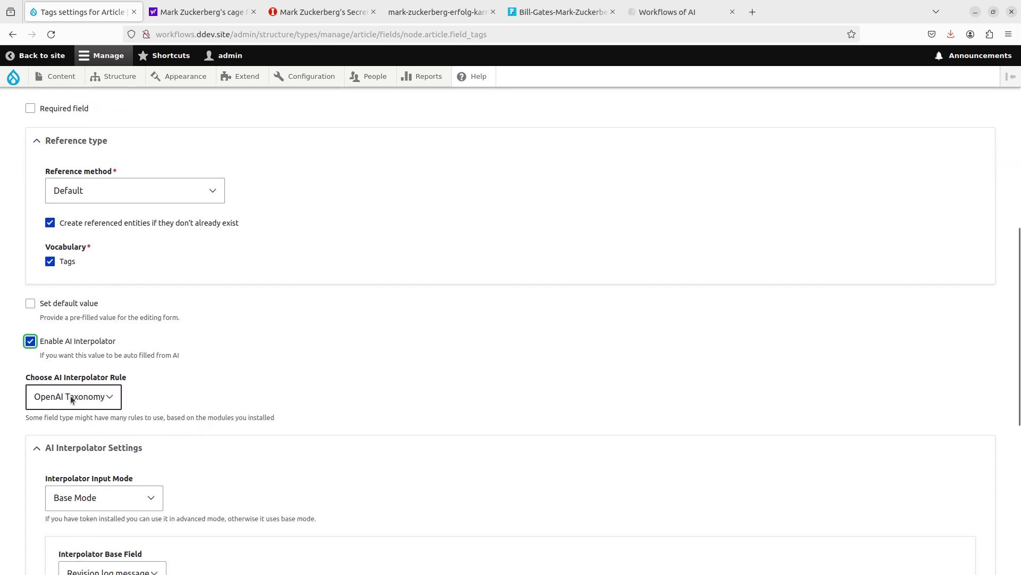
{"action": "left_click", "coordinate": [116, 498]}
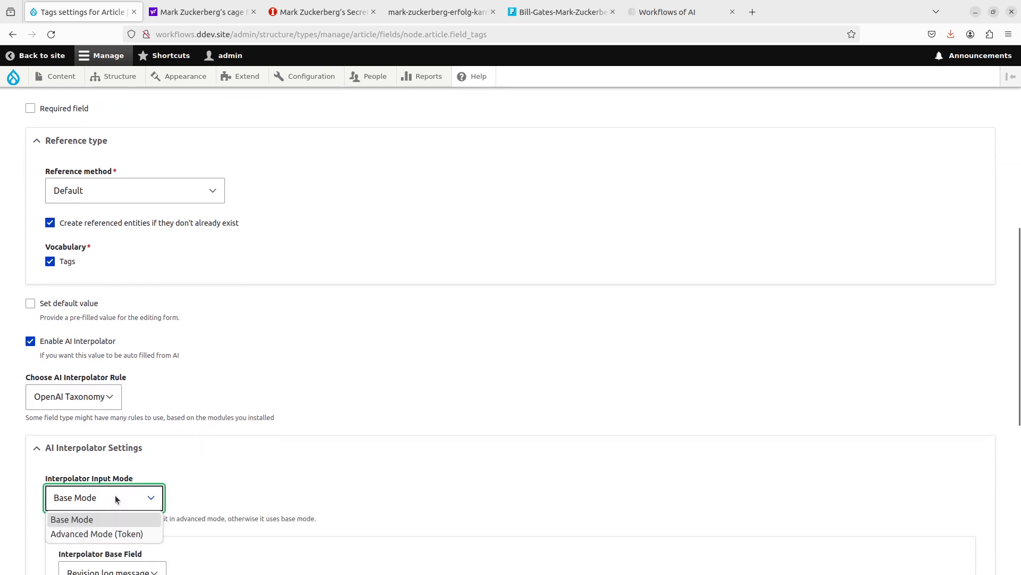
{"action": "left_click", "coordinate": [107, 532]}
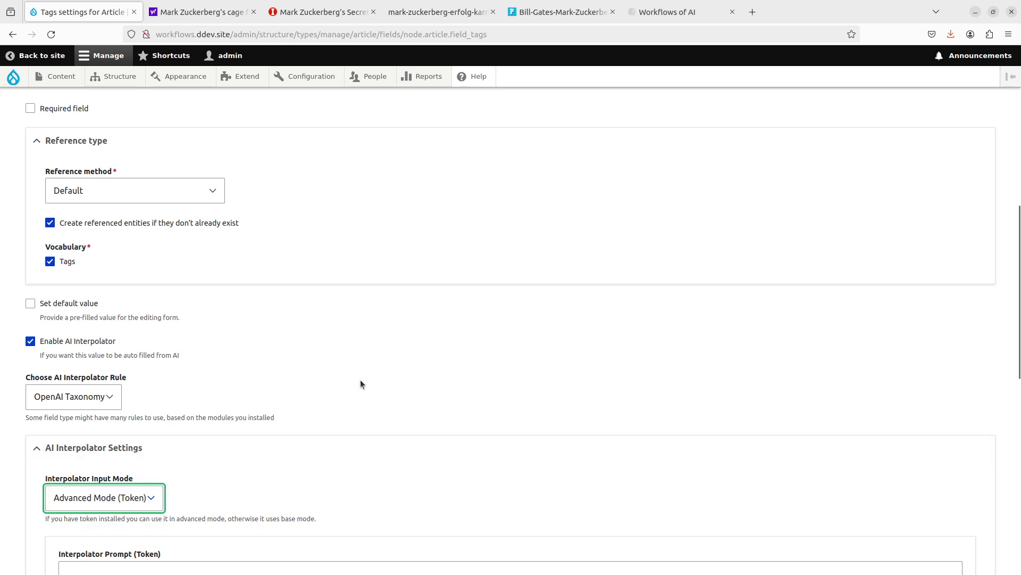
- Write an interpolator prompt requesting 5 to 8 categories, tagging famous persons and clothing but no abstract things, using the [node:title] and [node:body] tokens
{"action": "scroll", "coordinate": [360, 384], "scroll_direction": "down", "scroll_amount": 2}
{"action": "scroll", "coordinate": [365, 372], "scroll_direction": "down", "scroll_amount": 1}
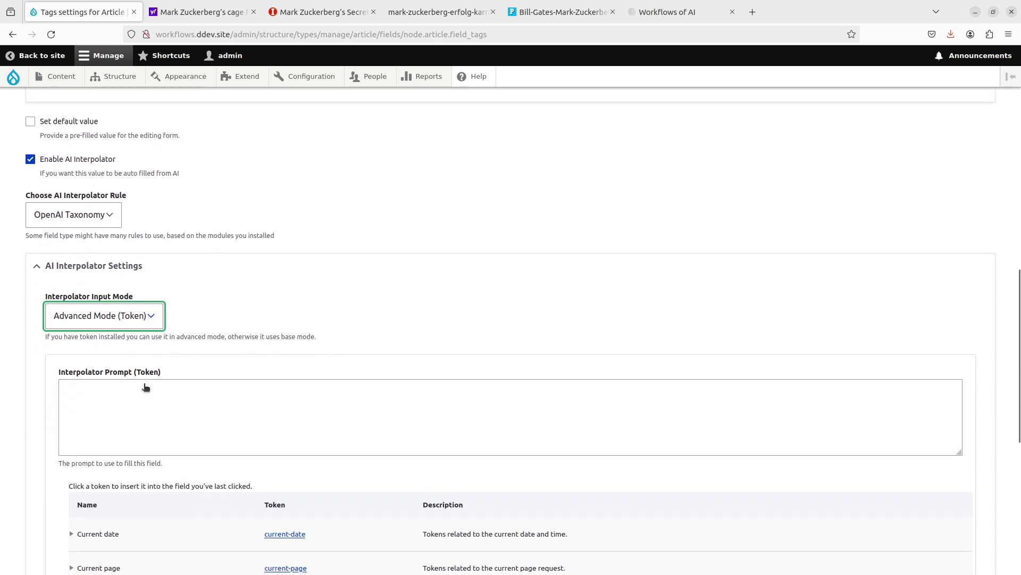
{"action": "left_click", "coordinate": [150, 413]}
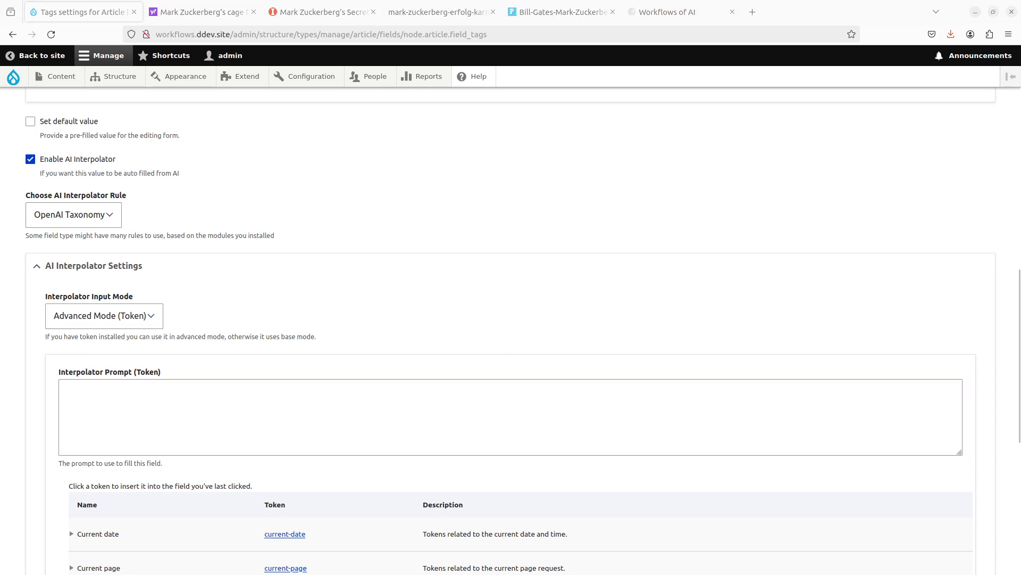
{"action": "left_click", "coordinate": [461, 380]}
{"action": "type", "text": "Based on the article title, article text and image create 5 to 8 categories that matches the text. Persons of notoriety in the text or image should be tagged. Any name that is remotely famous in the text should be tagged. Also tag the clothes that the person wears on the image, for example blue shirt or red pants.  Abstract things or objects outside of clothing should not be tagged.  Article title: [node:title]  Article text: [node:body]"}
- Review the interpolator prompt's instructions and its article title and body tokens
{"action": "scroll", "coordinate": [426, 403], "scroll_direction": "up", "scroll_amount": 3}
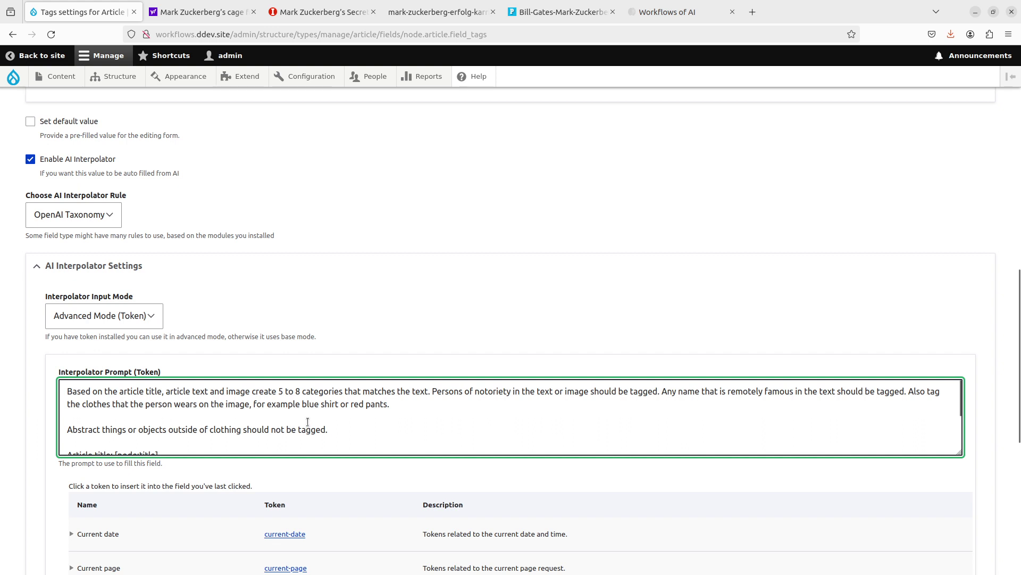
{"action": "scroll", "coordinate": [308, 422], "scroll_direction": "down", "scroll_amount": 2}
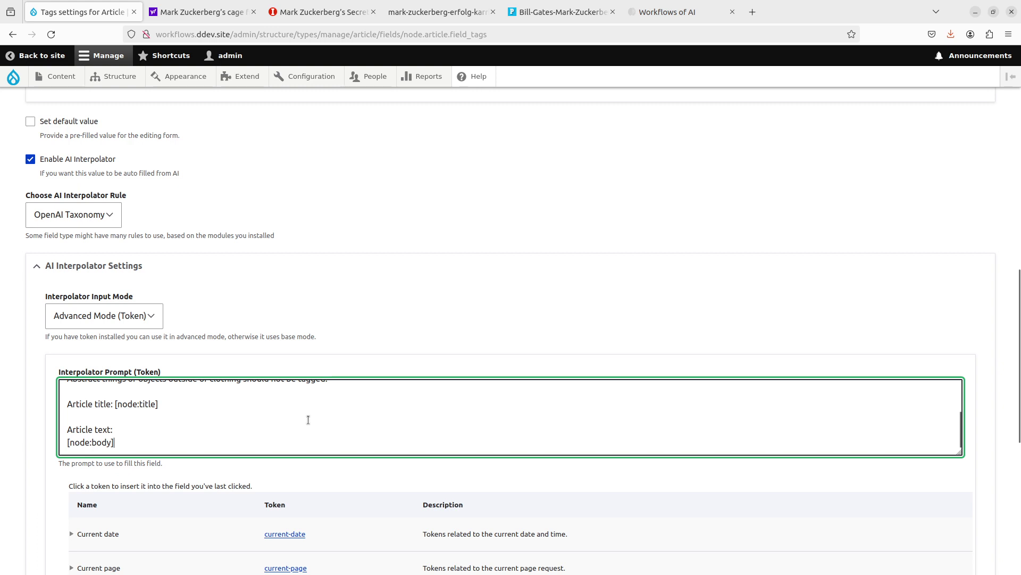
{"action": "scroll", "coordinate": [308, 419], "scroll_direction": "up", "scroll_amount": 2}
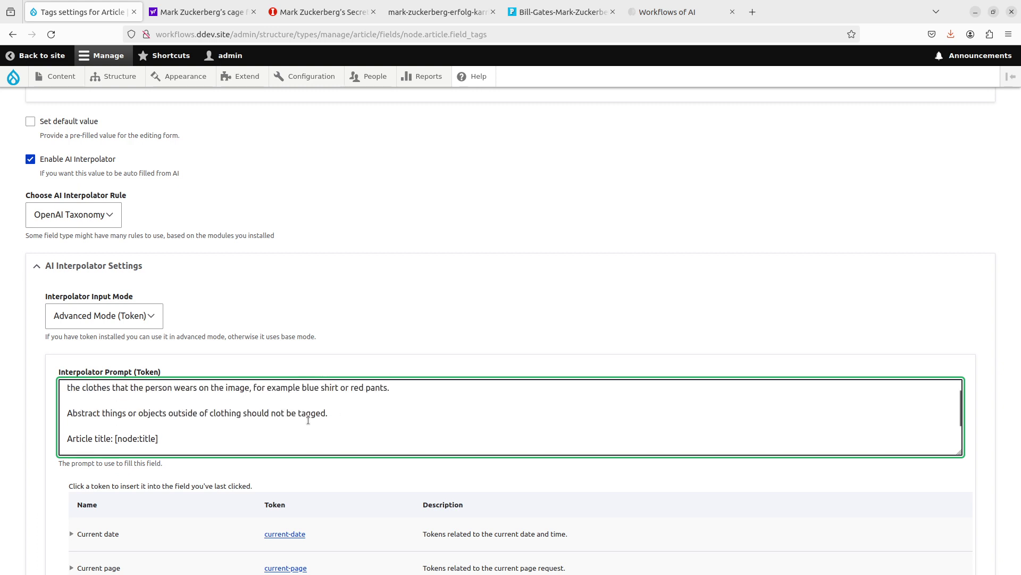
{"action": "scroll", "coordinate": [292, 434], "scroll_direction": "down", "scroll_amount": 2}
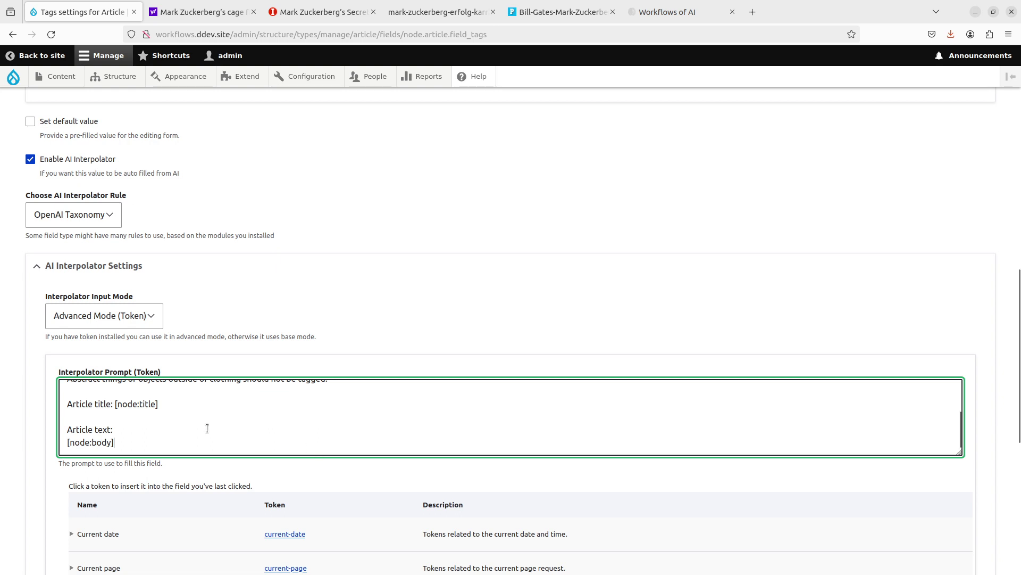
{"action": "left_click", "coordinate": [116, 405]}
{"action": "left_click_drag", "start_coordinate": [116, 404], "coordinate": [172, 405]}
{"action": "left_click_drag", "start_coordinate": [131, 431], "coordinate": [176, 444]}
- In the interpolator's advanced settings, set the text manipulation to UPPERCASE and enable finding similar tags
{"action": "scroll", "coordinate": [176, 445], "scroll_direction": "down", "scroll_amount": 7}
{"action": "left_click", "coordinate": [173, 453]}
{"action": "scroll", "coordinate": [171, 449], "scroll_direction": "down", "scroll_amount": 3}
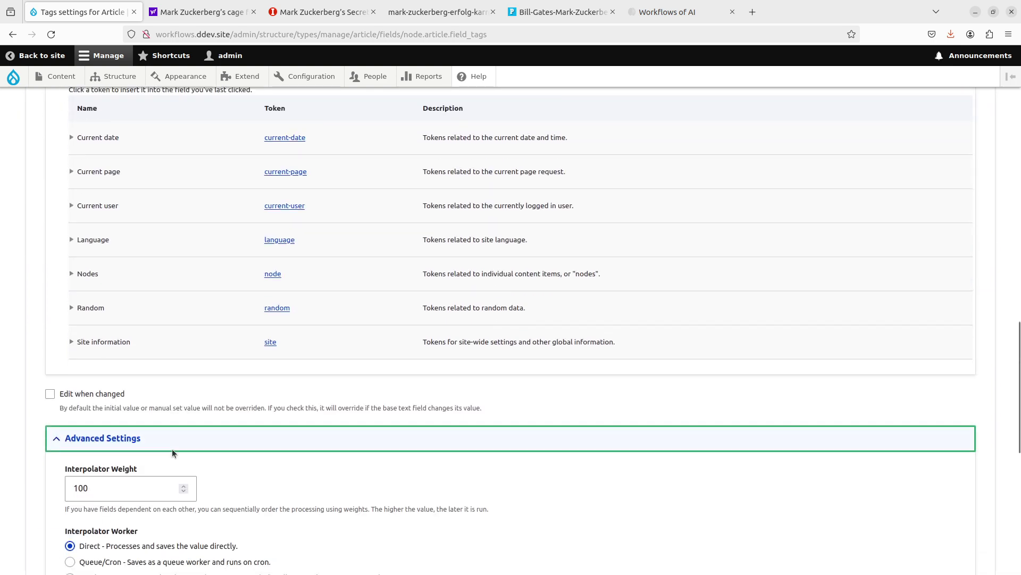
{"action": "scroll", "coordinate": [238, 371], "scroll_direction": "up", "scroll_amount": 1}
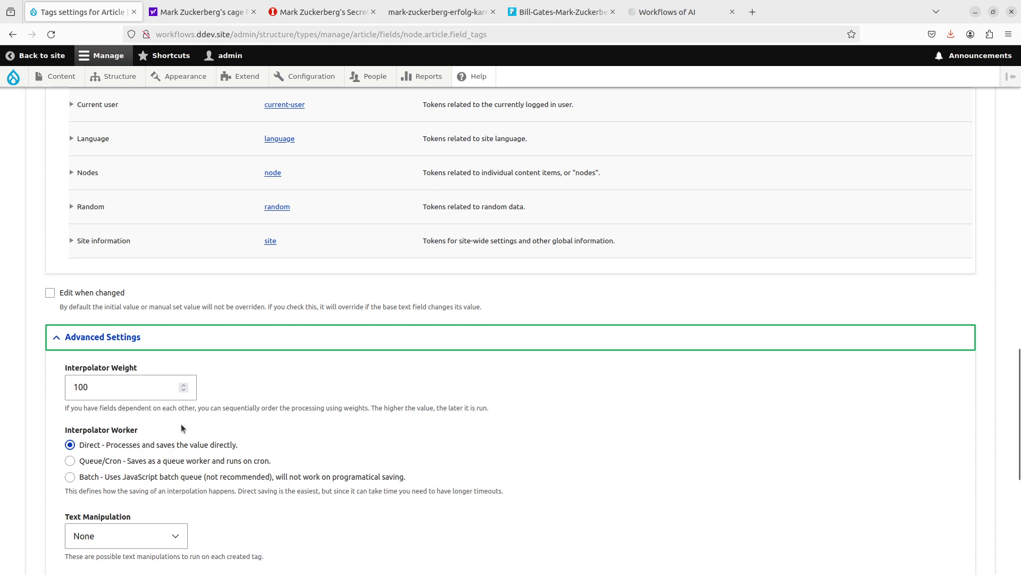
{"action": "scroll", "coordinate": [319, 366], "scroll_direction": "down", "scroll_amount": 2}
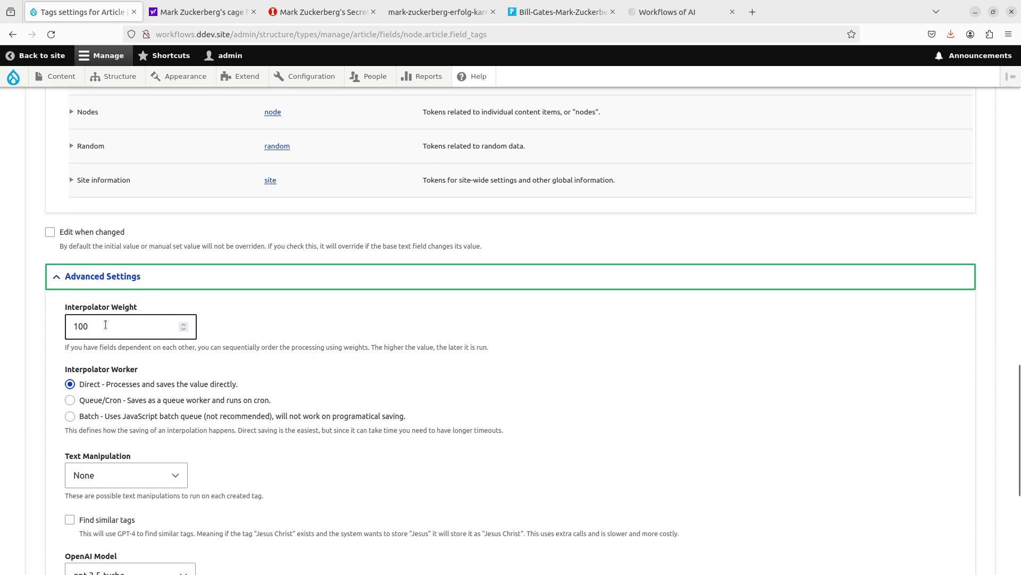
{"action": "scroll", "coordinate": [366, 340], "scroll_direction": "down", "scroll_amount": 4}
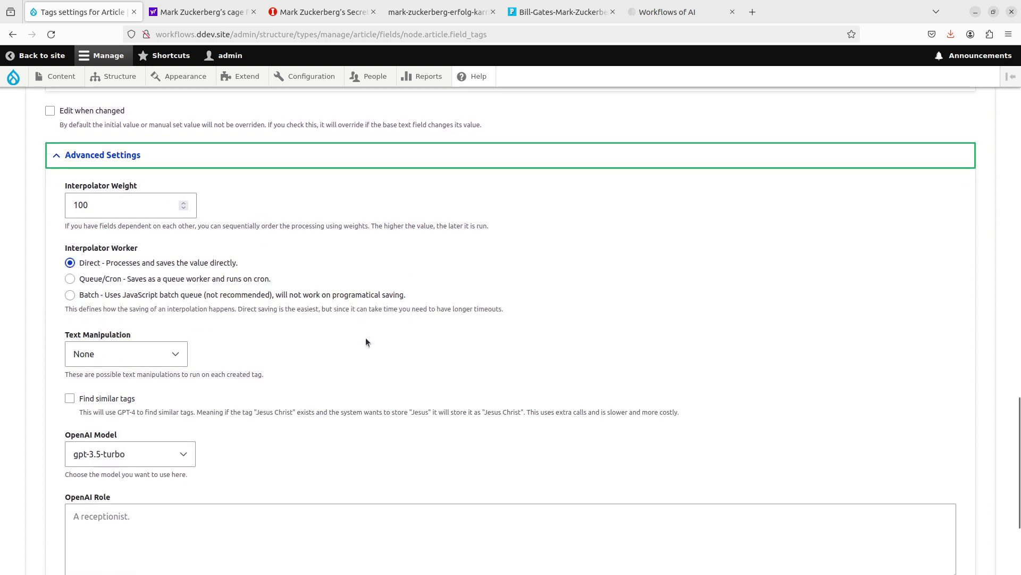
{"action": "left_click", "coordinate": [130, 351]}
{"action": "left_click", "coordinate": [123, 407]}
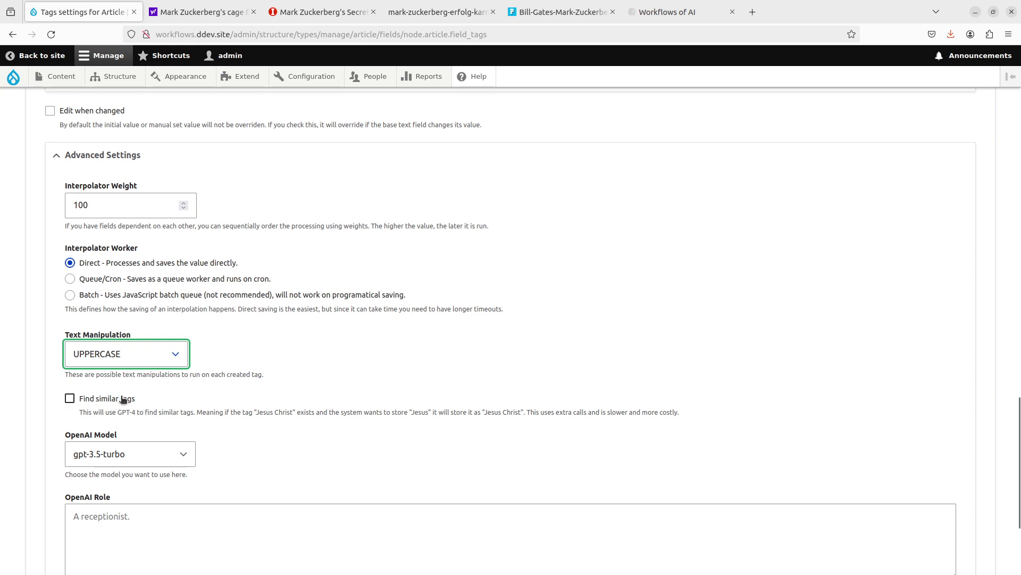
{"action": "left_click", "coordinate": [123, 399]}
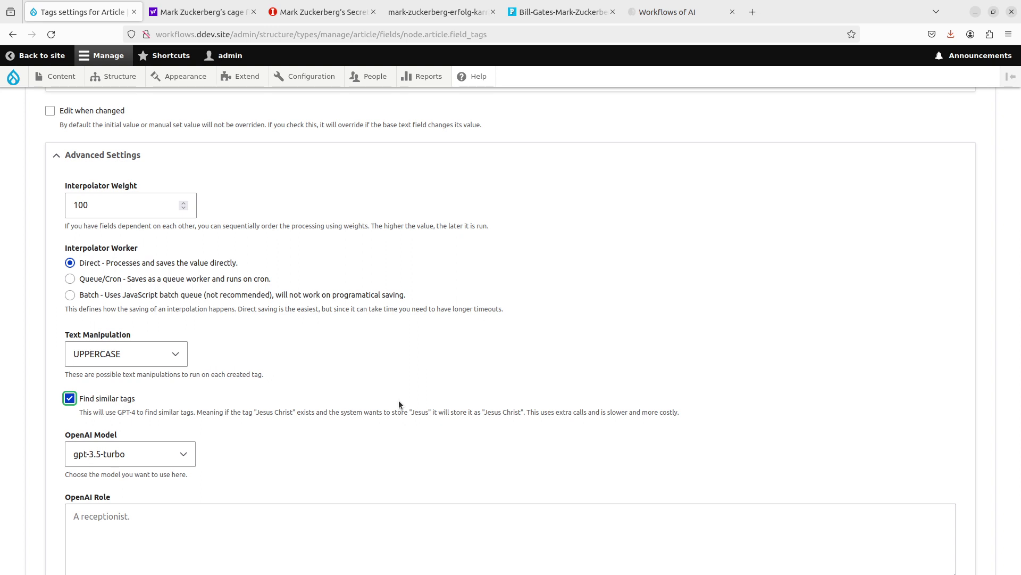
- Set the OpenAI model to gpt-4-vision-preview with the Image field as the OpenAI vision image
{"action": "scroll", "coordinate": [398, 400], "scroll_direction": "down", "scroll_amount": 1}
{"action": "left_click", "coordinate": [133, 393]}
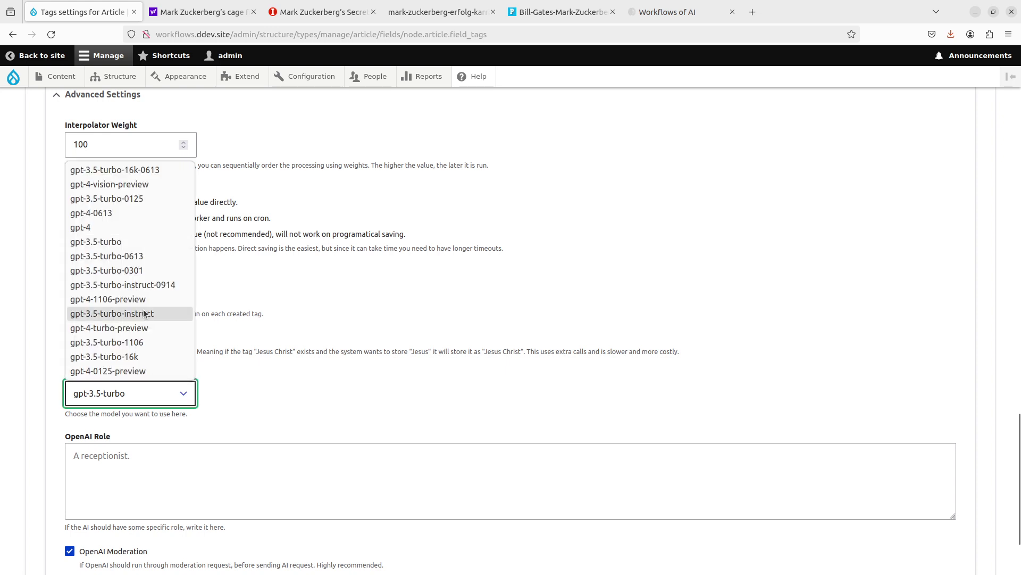
{"action": "left_click", "coordinate": [147, 187]}
{"action": "scroll", "coordinate": [230, 394], "scroll_direction": "down", "scroll_amount": 1}
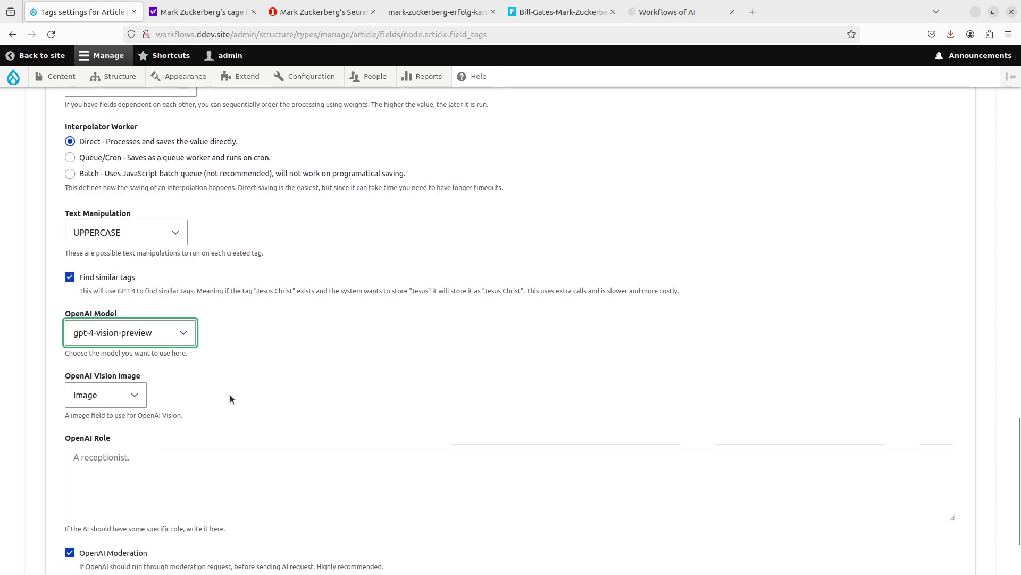
{"action": "left_click", "coordinate": [114, 402]}
{"action": "left_click", "coordinate": [113, 432]}
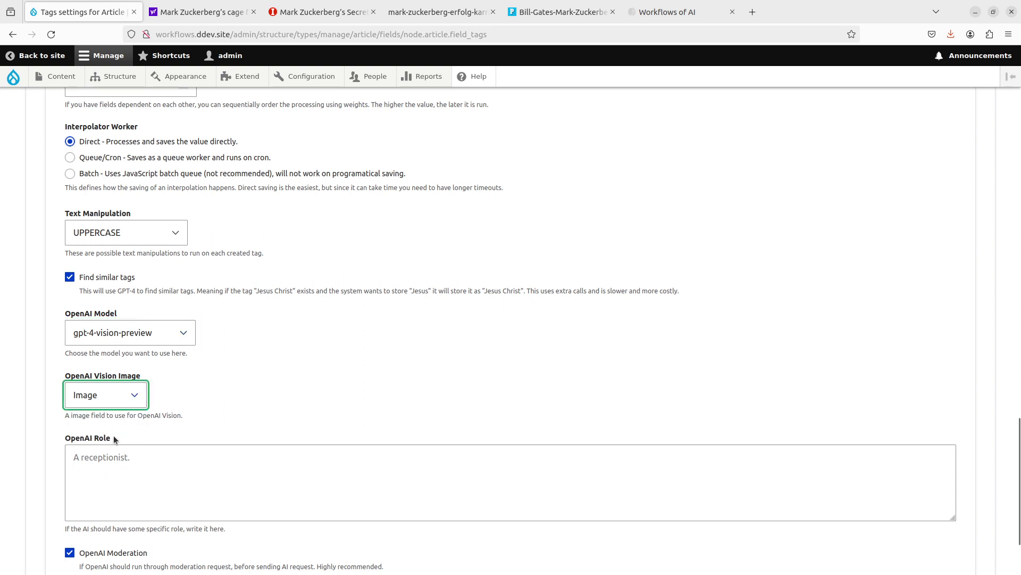
{"action": "scroll", "coordinate": [211, 416], "scroll_direction": "down", "scroll_amount": 1}
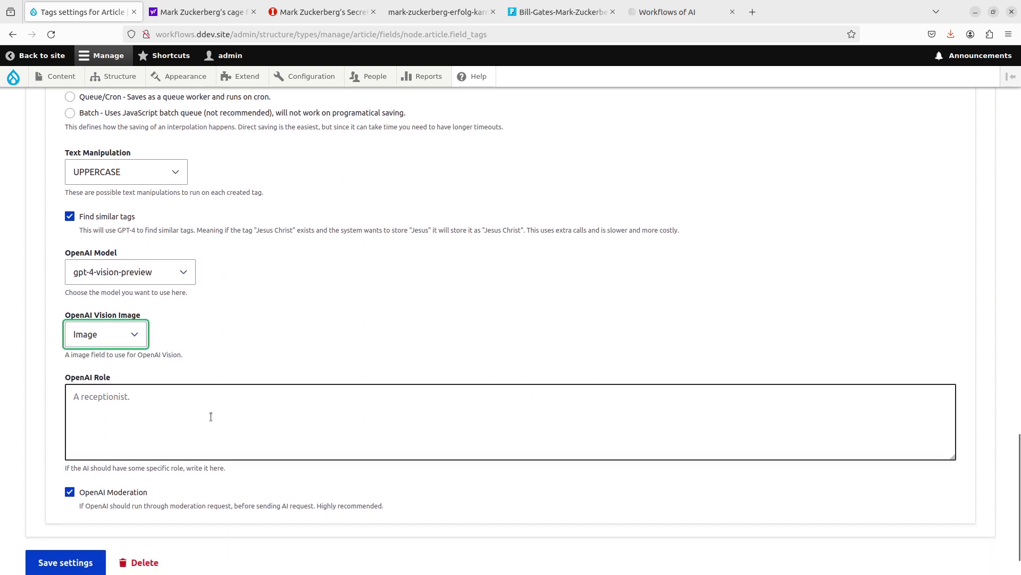
- Save the Tags field settings and start adding a new piece of content to the site
{"action": "left_click", "coordinate": [49, 555]}
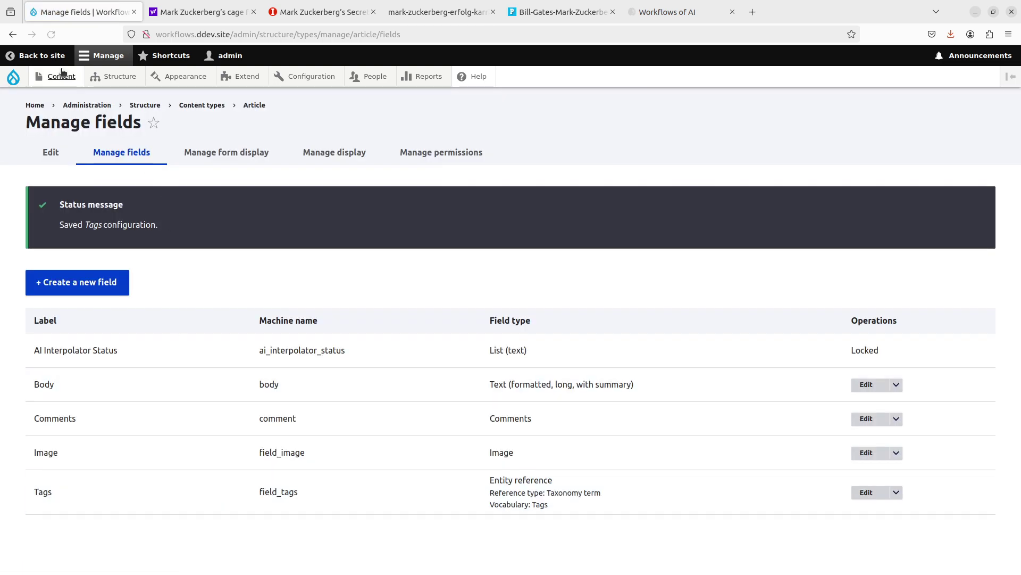
{"action": "left_click", "coordinate": [71, 84]}
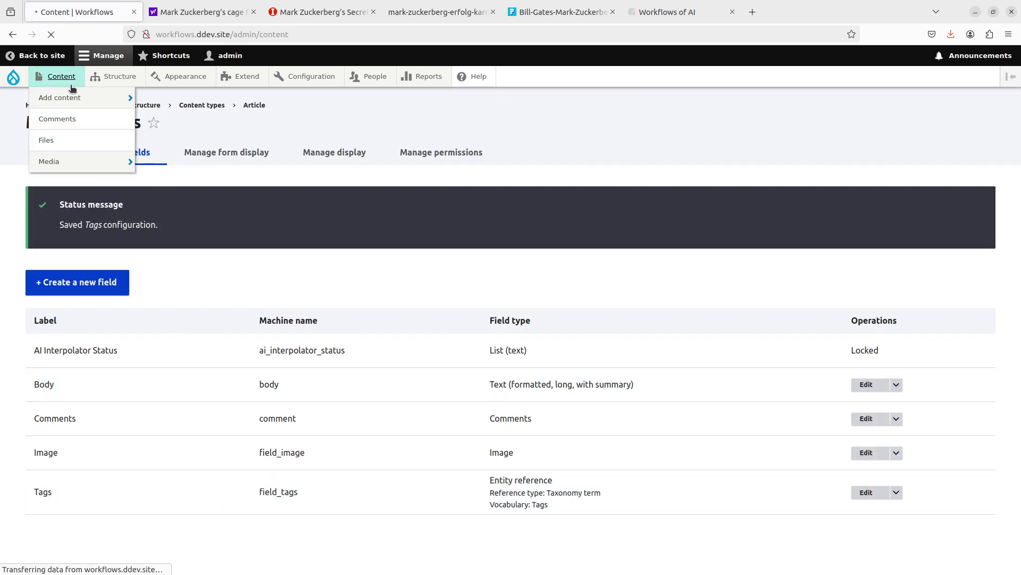
{"action": "left_click", "coordinate": [77, 187]}
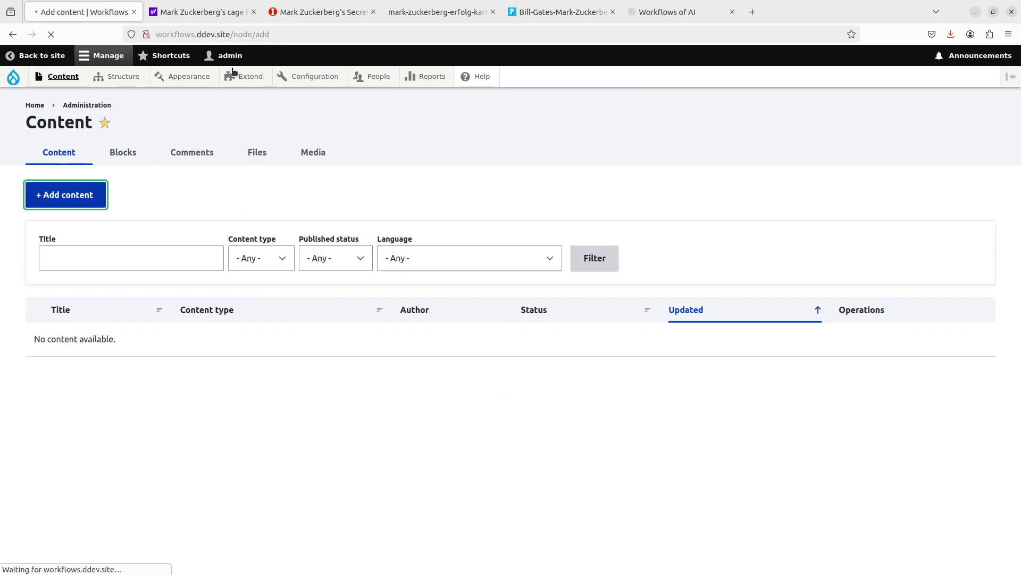
- Start a new Article and fill its body with the Yahoo Finance text about Mark Zuckerberg's martial arts hobby
{"action": "left_click", "coordinate": [227, 9]}
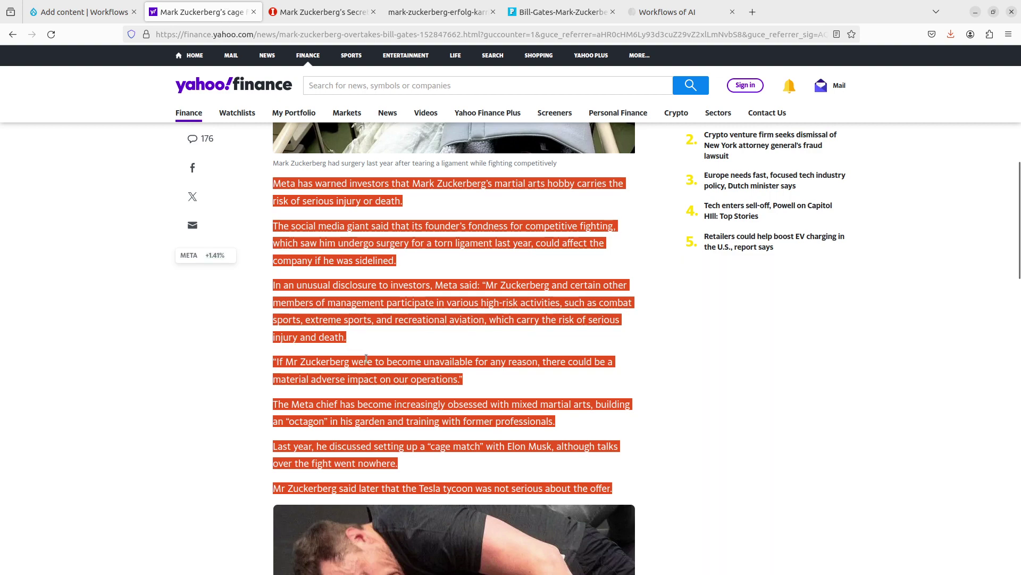
{"action": "scroll", "coordinate": [367, 359], "scroll_direction": "down", "scroll_amount": 7}
{"action": "scroll", "coordinate": [368, 359], "scroll_direction": "up", "scroll_amount": 3}
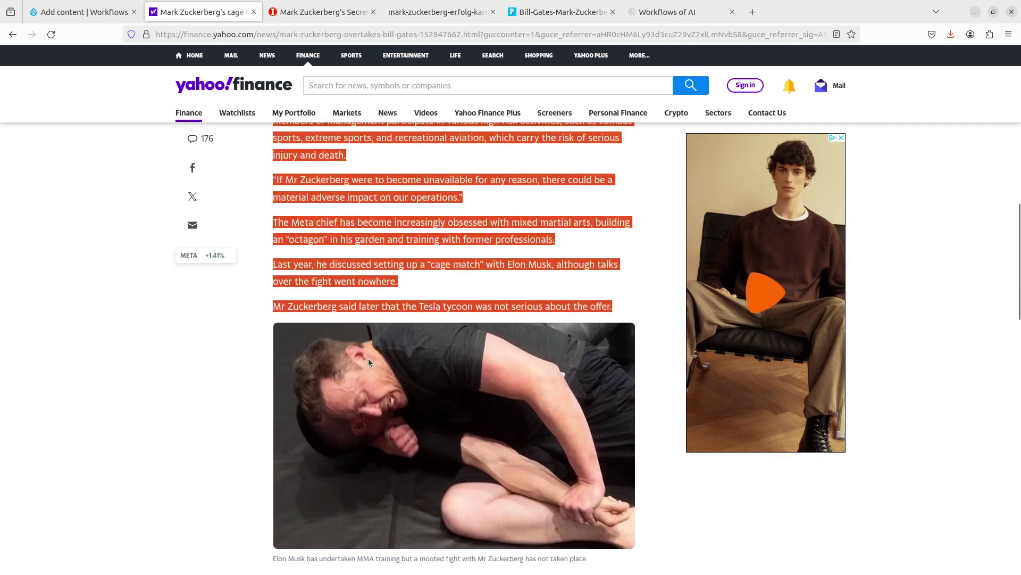
{"action": "key", "text": "ctrl+Page_Up"}
{"action": "left_click", "coordinate": [62, 175]}
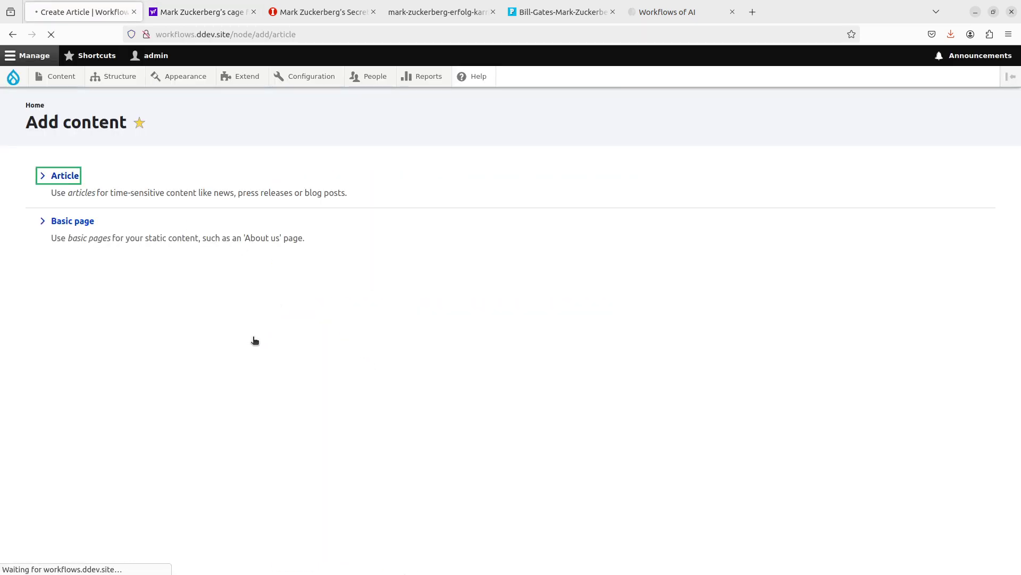
{"action": "left_click", "coordinate": [247, 448]}
{"action": "type", "text": "Meta has warned investors that Mark Zuckerberg’s martial arts hobby carries the risk of serious injury or death. The social media giant said that its founder’s fondness for competitive fighting, which saw him undergo surgery for a torn ligament last year, could affect the company if he was sidelined. In an unusual disclosure to investors, Meta said: \"Mr Zuckerberg and certain other members of management participate in various high-risk activities, such as combat sports, extreme sports, and recreational aviation, which carry the risk of serious injury and death. \"If Mr Zuckerberg were to become unavailable for any reason, there could be a material adverse impact on our operations.\" The Meta chief has become increasingly obsessed with mixed martial arts, building an \"octagon\" in his garden and training with former professionals. Last year, he discussed setting up a \"cage match\" with Elon Musk, although talks over the fight went nowhere. Mr Zuckerberg said later that the Tesla tycoon was not serious about the offer."}
- Copy the Yahoo Finance headline "Mark Zuckerberg's cage fighting carries risk of death, Meta warns" into the new article's title
{"action": "key", "text": "ctrl+Page_Down"}
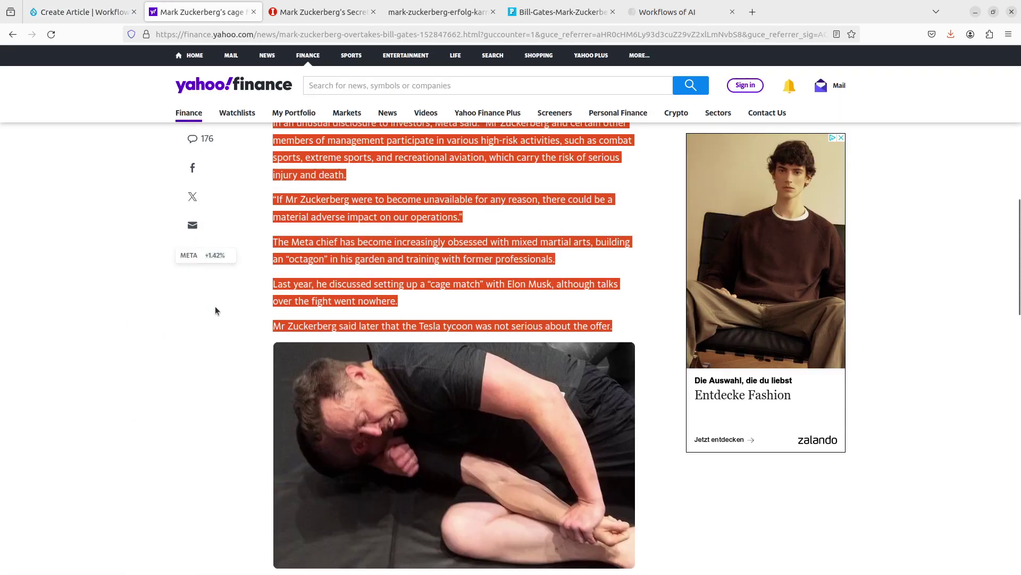
{"action": "scroll", "coordinate": [216, 308], "scroll_direction": "up", "scroll_amount": 4}
{"action": "left_click", "coordinate": [460, 382]}
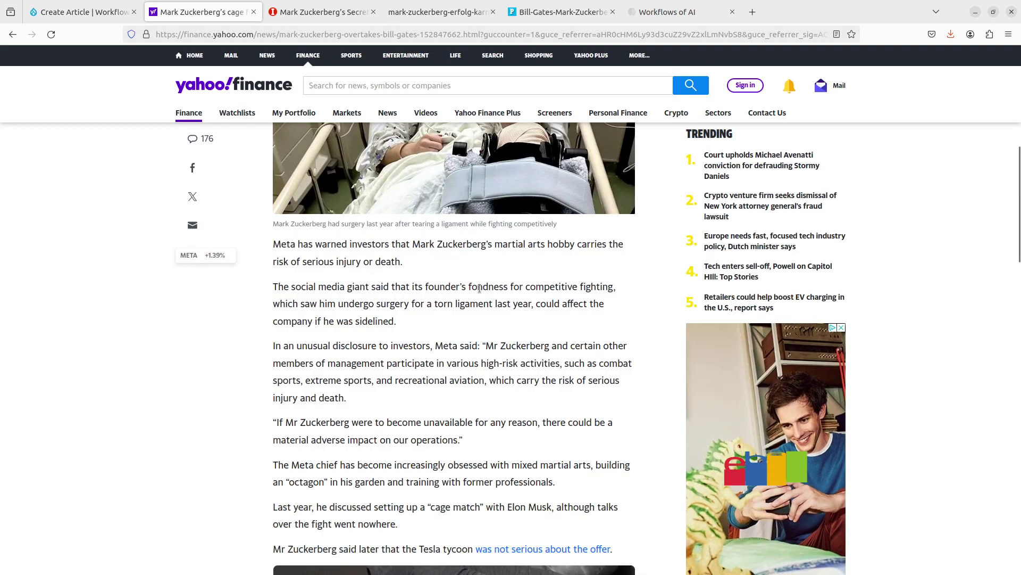
{"action": "scroll", "coordinate": [447, 313], "scroll_direction": "up", "scroll_amount": 5}
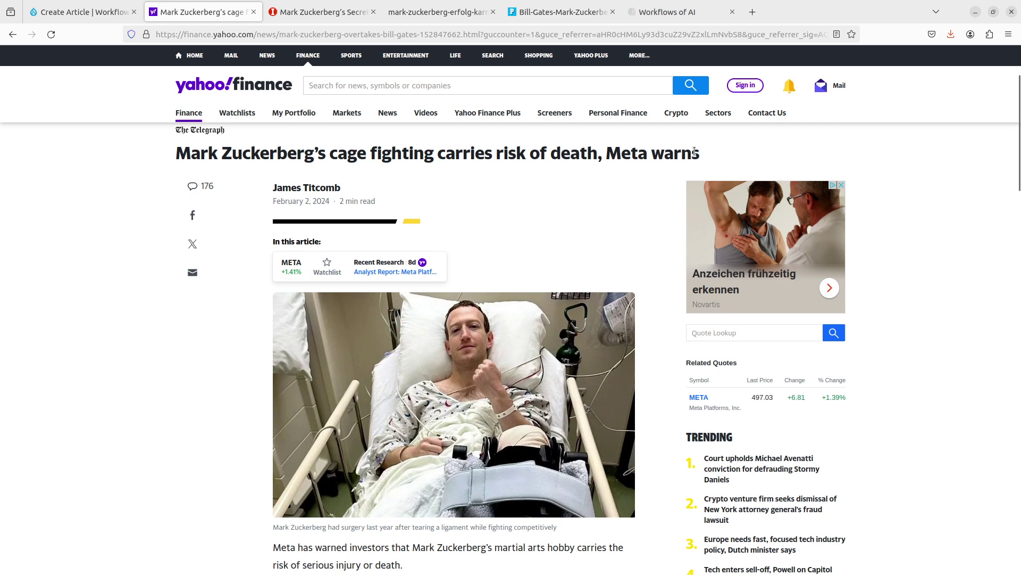
{"action": "left_click_drag", "start_coordinate": [708, 155], "coordinate": [177, 155]}
{"action": "key", "text": "ctrl+c"}
{"action": "key", "text": "ctrl+Page_Up"}
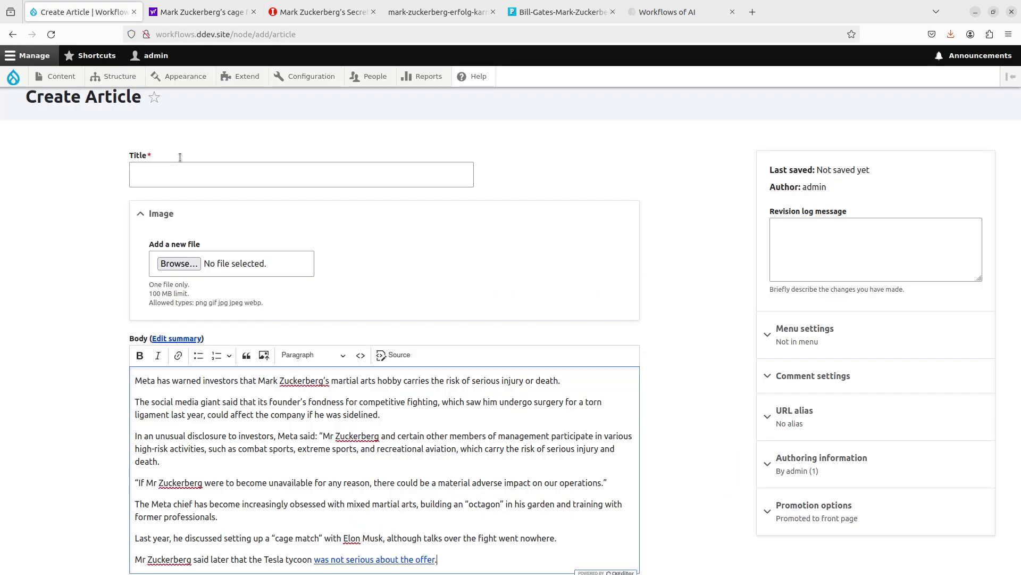
{"action": "left_click", "coordinate": [181, 171]}
{"action": "key", "text": "ctrl+v"}
- Upload the downloaded Bill-Gates-Mark-Zuckerberg-030424 JPG as the article image with the alternative text "test"
{"action": "left_click", "coordinate": [179, 263]}
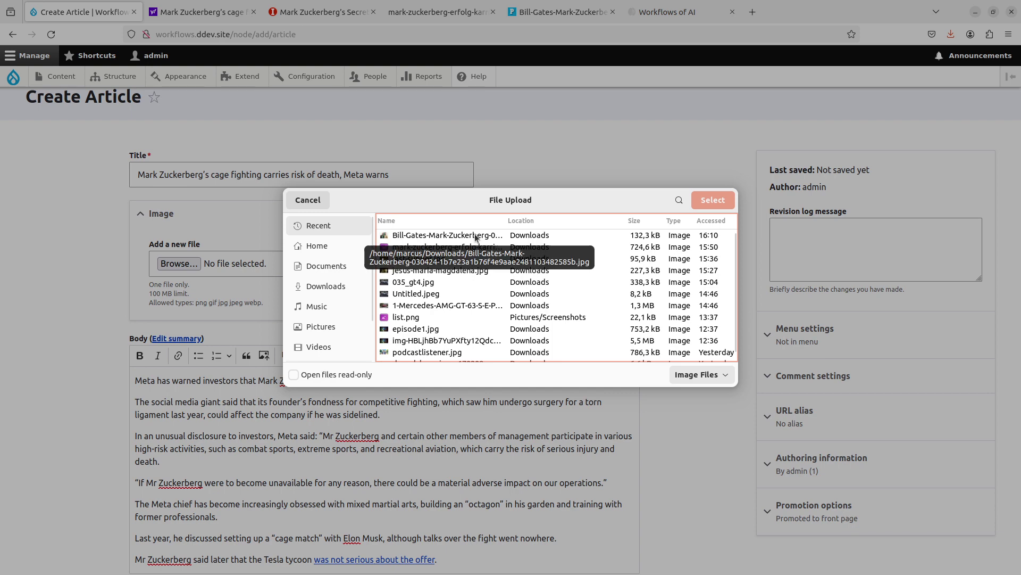
{"action": "double_click", "coordinate": [475, 237]}
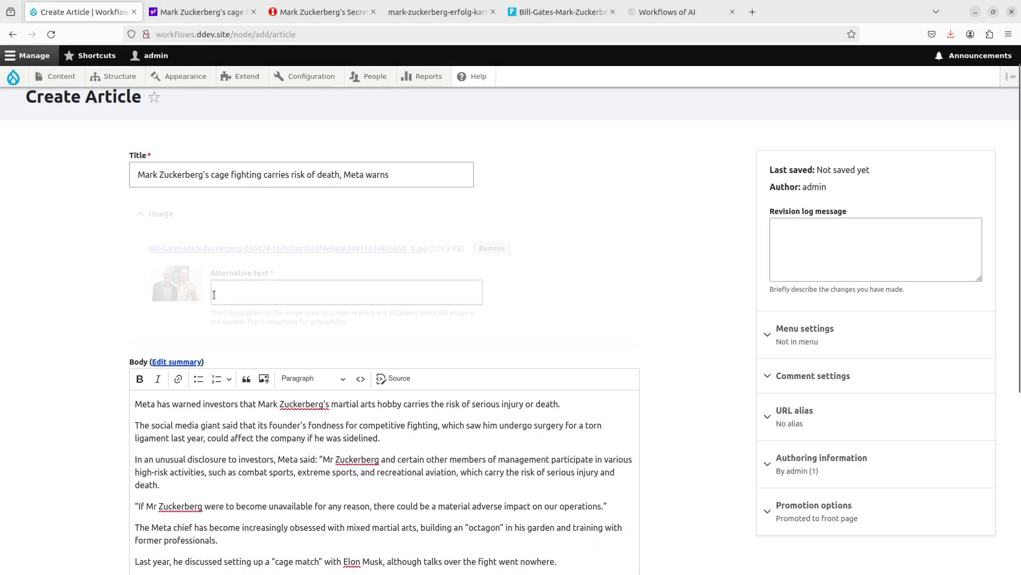
{"action": "left_click", "coordinate": [270, 292]}
{"action": "type", "text": "test"}
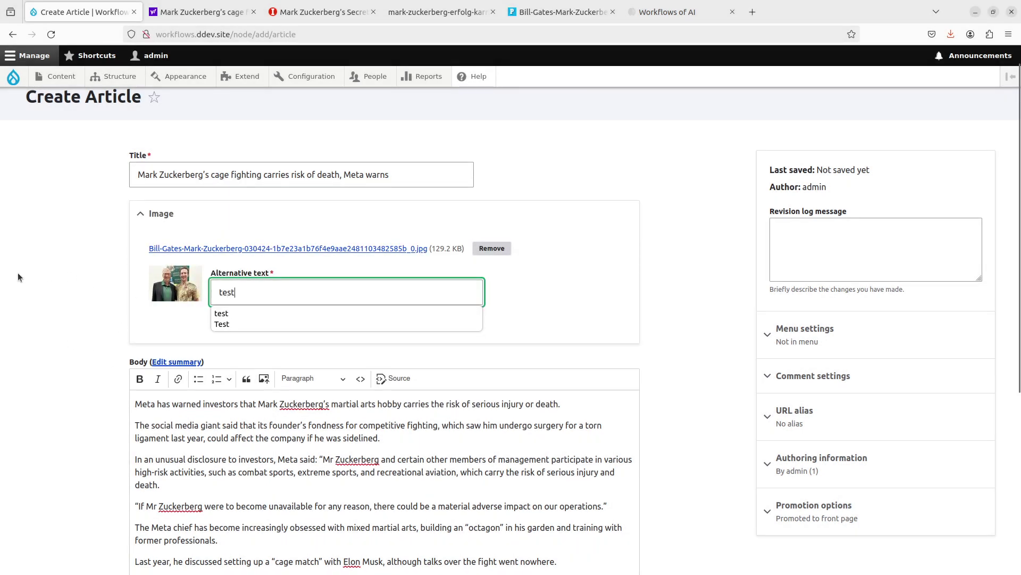
{"action": "left_click", "coordinate": [78, 287]}
- Save the cage fighting article as published, leaving its Tags field empty
{"action": "scroll", "coordinate": [79, 287], "scroll_direction": "down", "scroll_amount": 5}
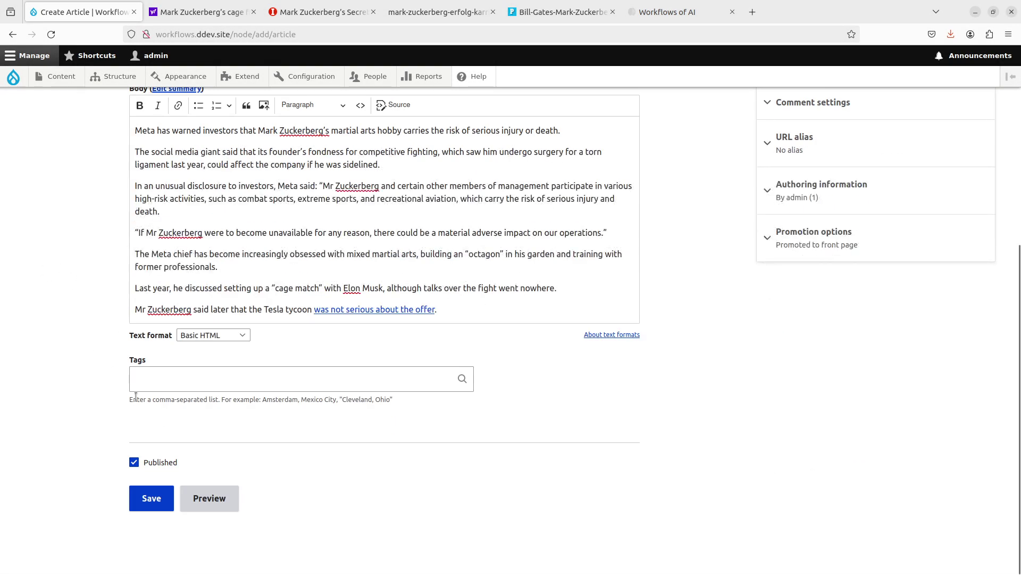
{"action": "left_click", "coordinate": [381, 373]}
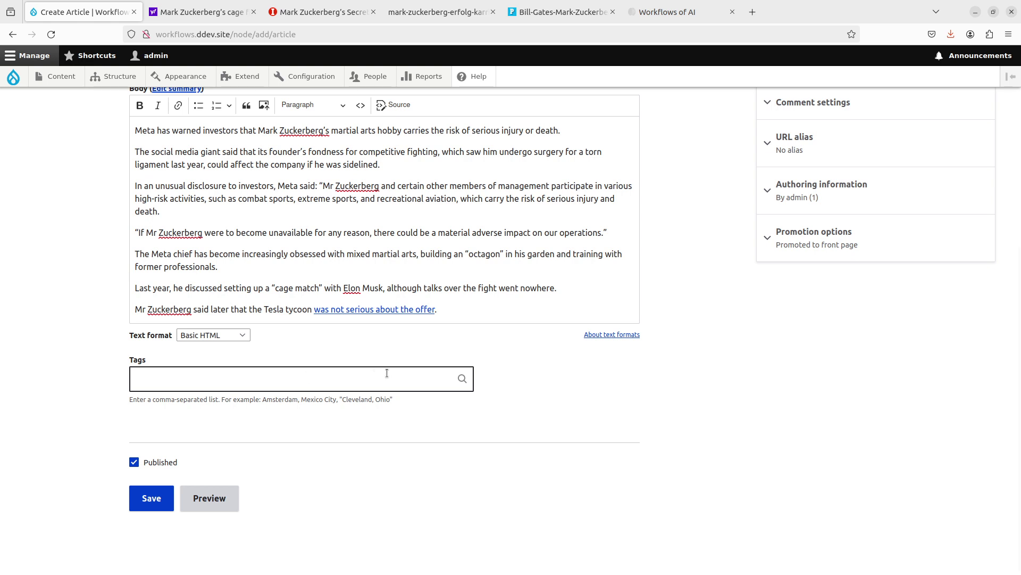
{"action": "left_click", "coordinate": [139, 499]}
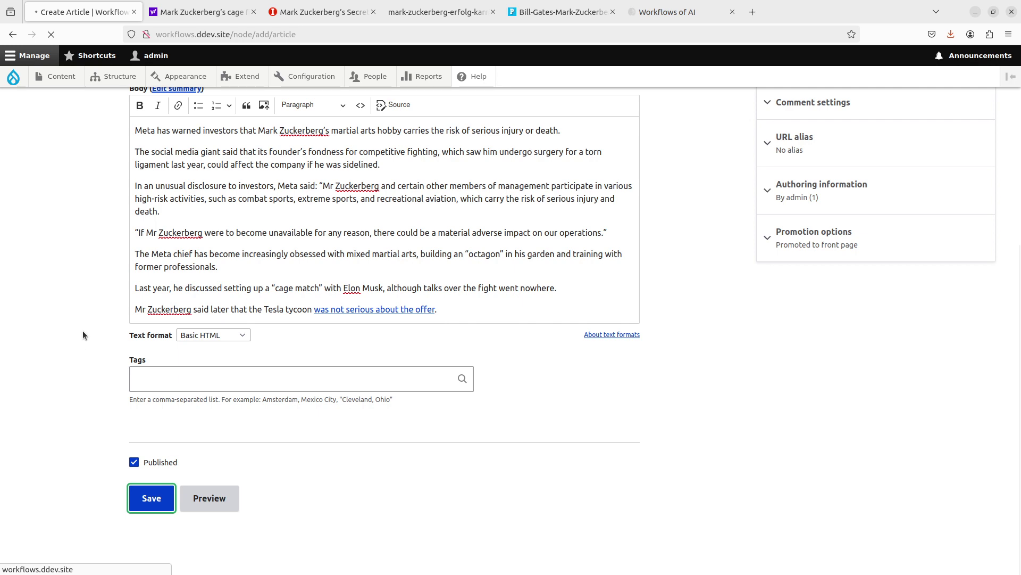
- Examine the saved article's generated tags and compare them with its text and image
{"action": "scroll", "coordinate": [83, 332], "scroll_direction": "down", "scroll_amount": 15}
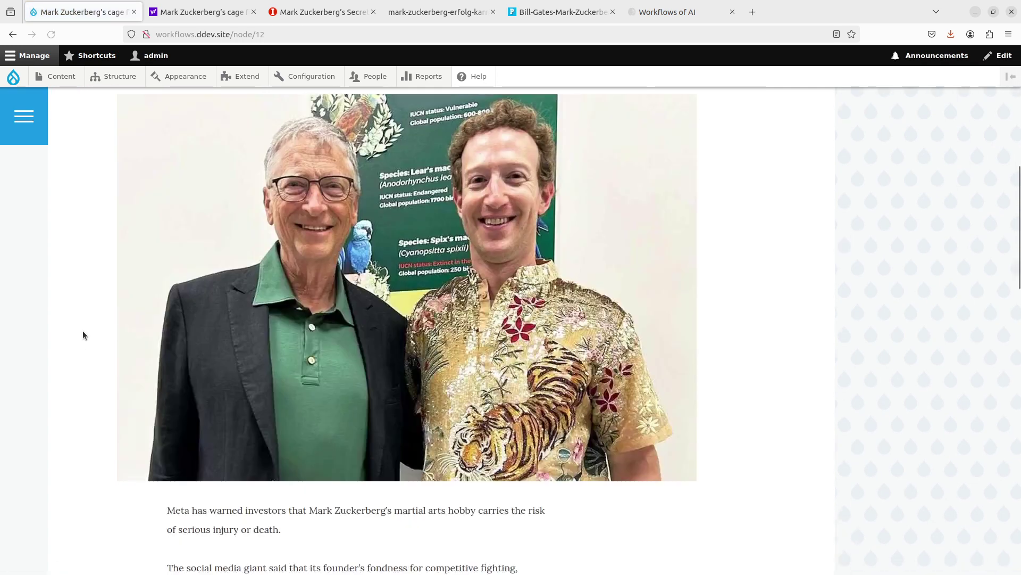
{"action": "scroll", "coordinate": [83, 334], "scroll_direction": "up", "scroll_amount": 4}
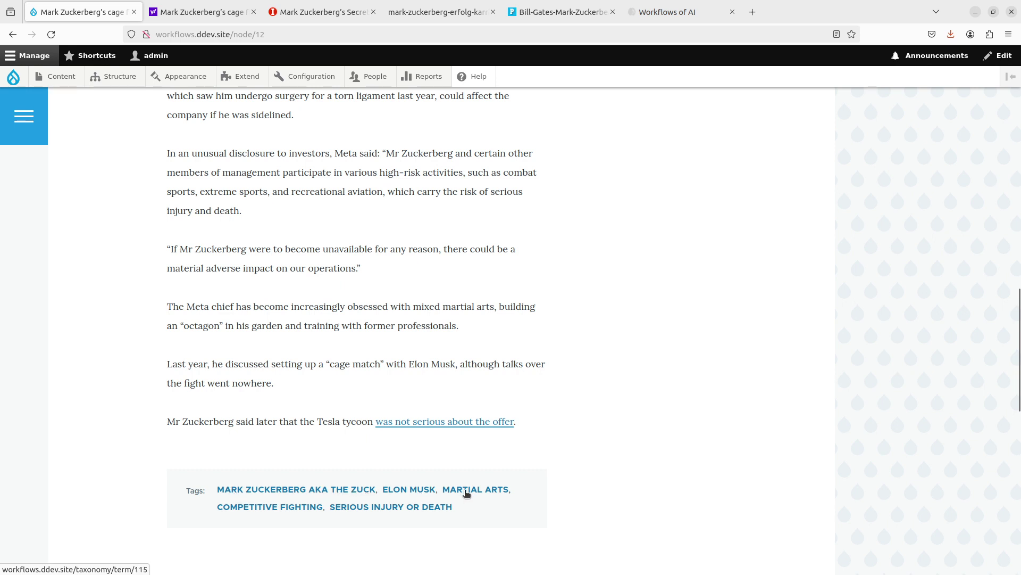
{"action": "scroll", "coordinate": [383, 478], "scroll_direction": "up", "scroll_amount": 10}
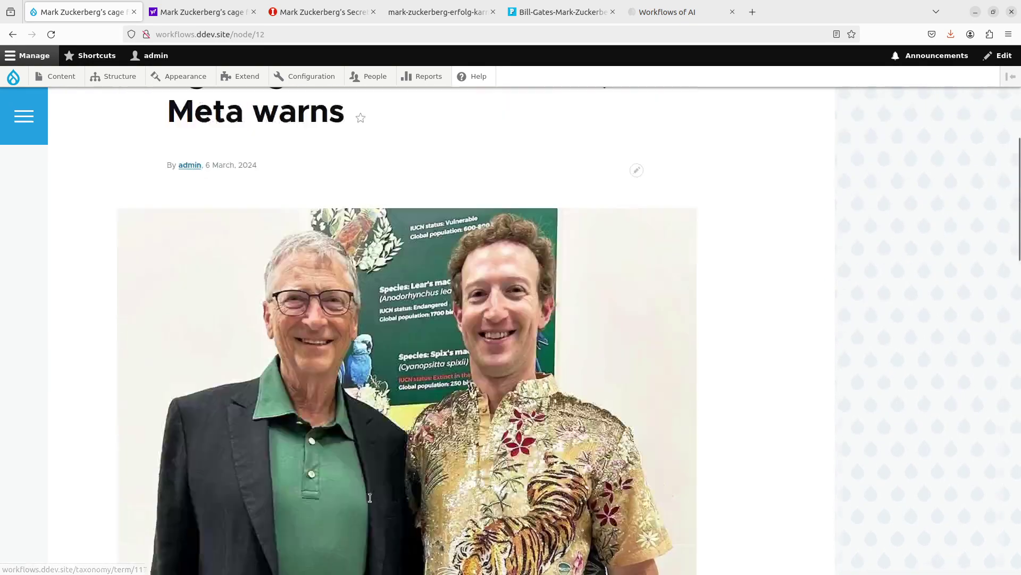
{"action": "scroll", "coordinate": [401, 447], "scroll_direction": "down", "scroll_amount": 3}
{"action": "scroll", "coordinate": [401, 447], "scroll_direction": "up", "scroll_amount": 2}
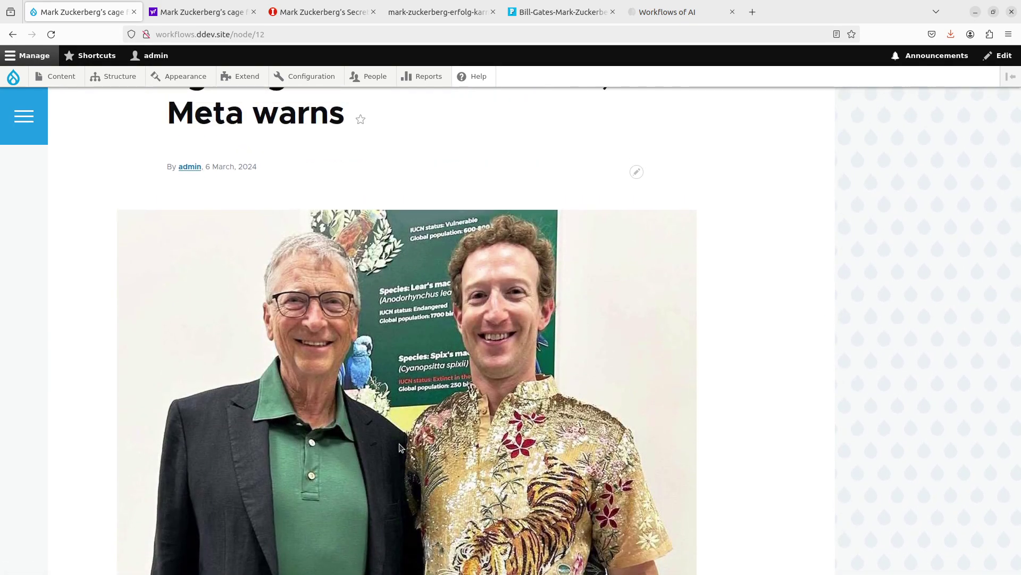
{"action": "scroll", "coordinate": [401, 447], "scroll_direction": "up", "scroll_amount": 6}
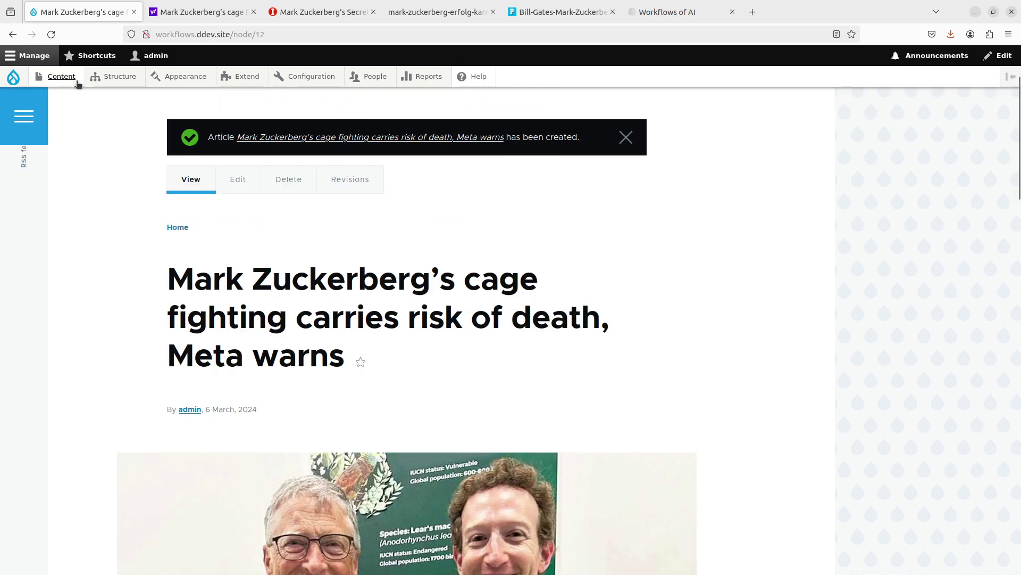
- Start another Article and copy the Intelligencer passage from "Wired reports that Zuckerberg" through "nondisclosure agreement:" into its body
{"action": "mouse_move", "coordinate": [75, 92]}
{"action": "left_click", "coordinate": [151, 98]}
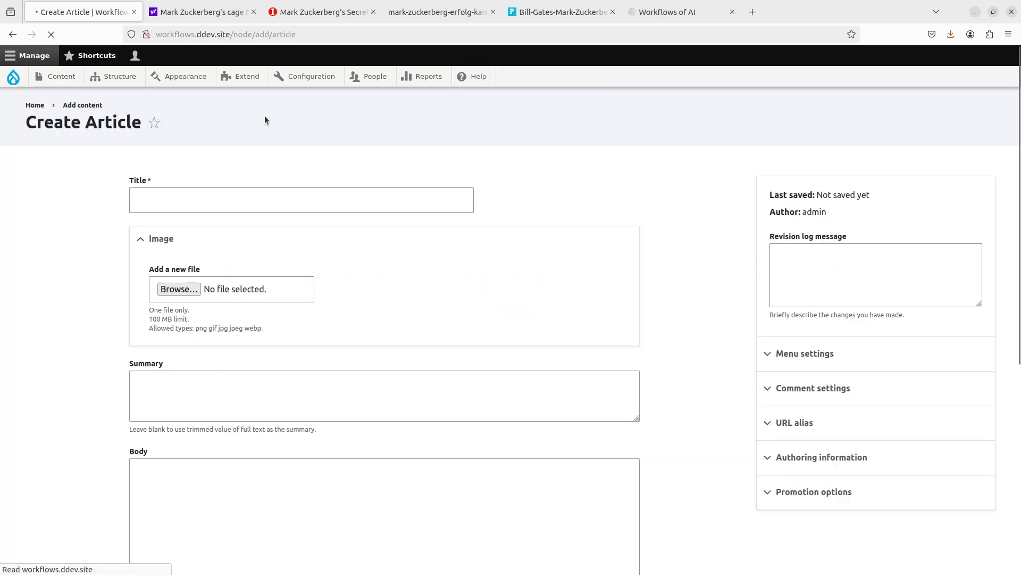
{"action": "left_click", "coordinate": [325, 12]}
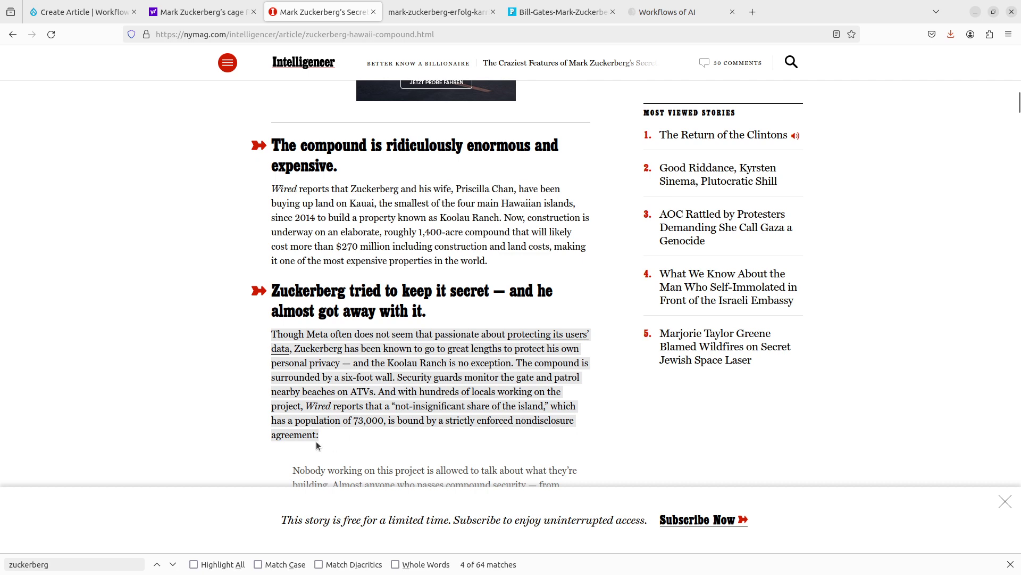
{"action": "left_click", "coordinate": [346, 435]}
{"action": "left_click_drag", "start_coordinate": [345, 435], "coordinate": [267, 189]}
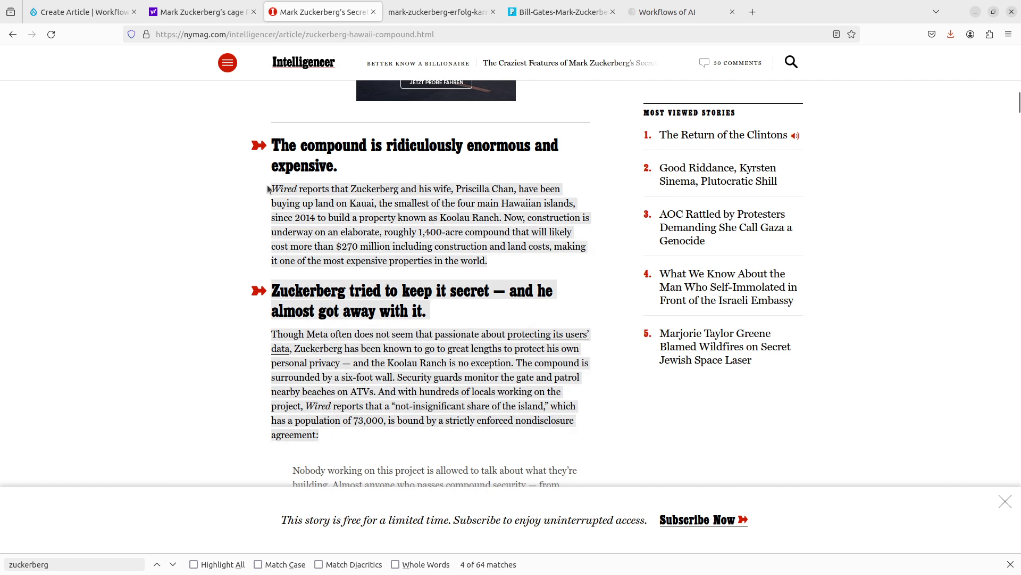
{"action": "key", "text": "ctrl+c"}
{"action": "key", "text": "ctrl+Page_Up"}
{"action": "key", "text": "ctrl+Page_Up"}
{"action": "left_click", "coordinate": [278, 434]}
{"action": "key", "text": "ctrl+v"}
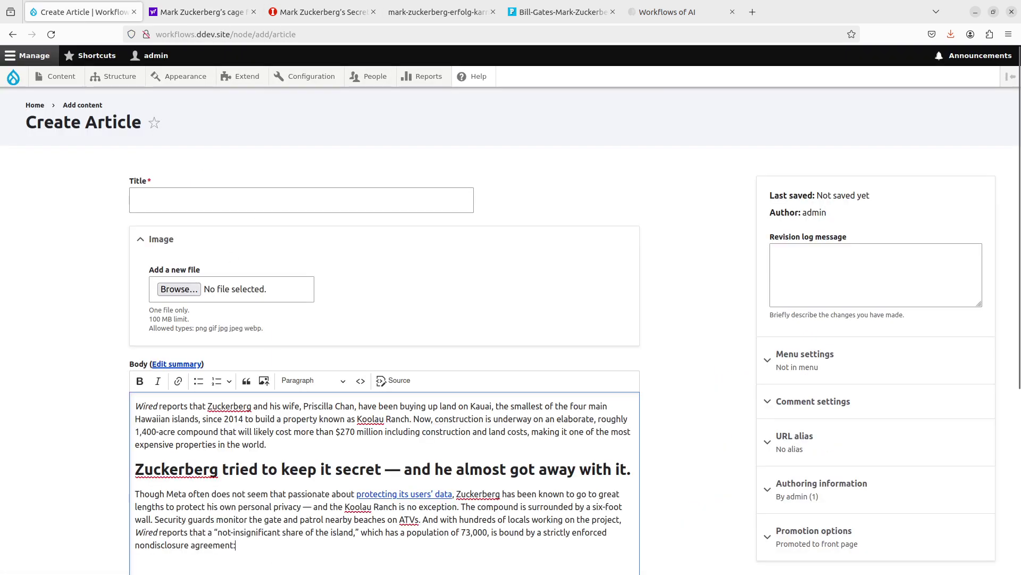
- Insert the Intelligencer article's two opening paragraphs, beginning "As you are likely aware", above the existing body text
{"action": "key", "text": "ctrl+Home"}
{"action": "key", "text": "Return"}
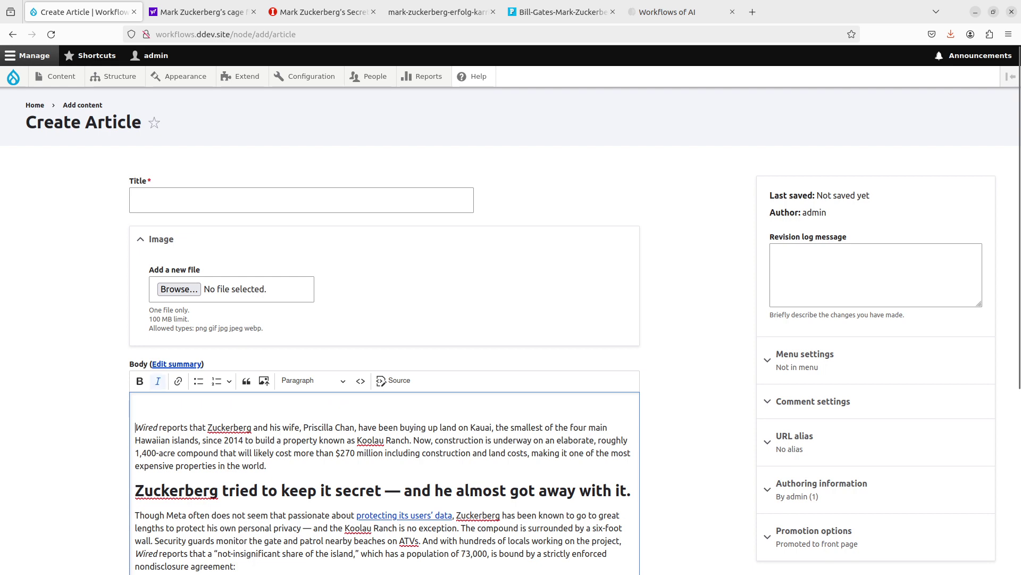
{"action": "left_click", "coordinate": [333, 17]}
{"action": "scroll", "coordinate": [333, 234], "scroll_direction": "up", "scroll_amount": 10}
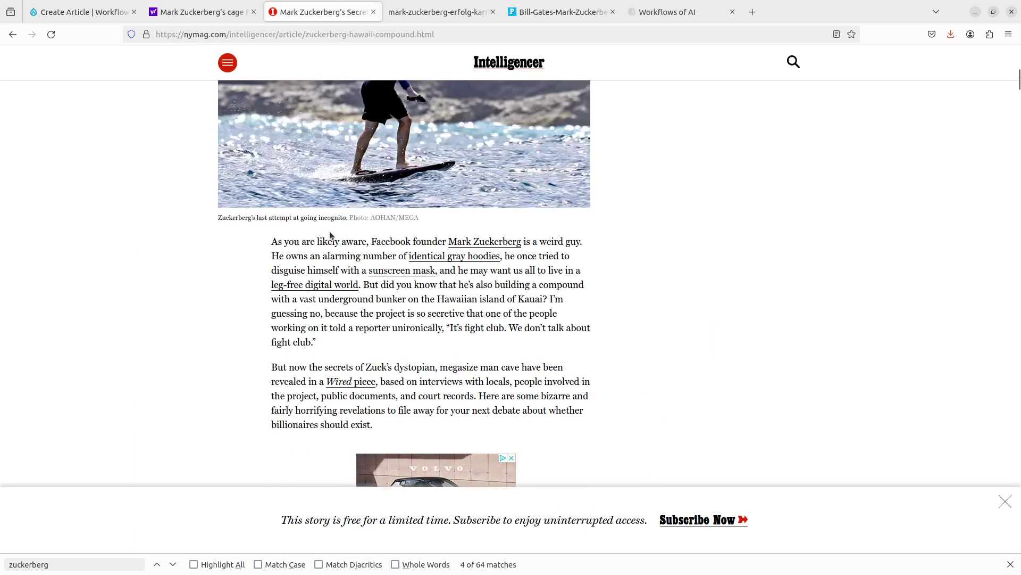
{"action": "left_click_drag", "start_coordinate": [391, 428], "coordinate": [271, 234]}
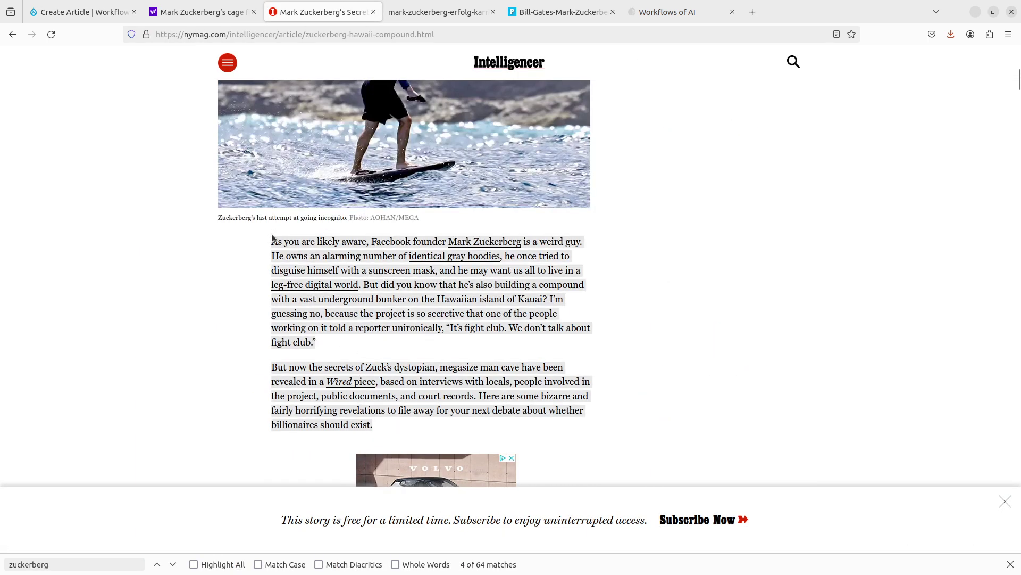
{"action": "key", "text": "ctrl+c"}
{"action": "key", "text": "ctrl+Page_Up"}
{"action": "key", "text": "ctrl+Page_Up"}
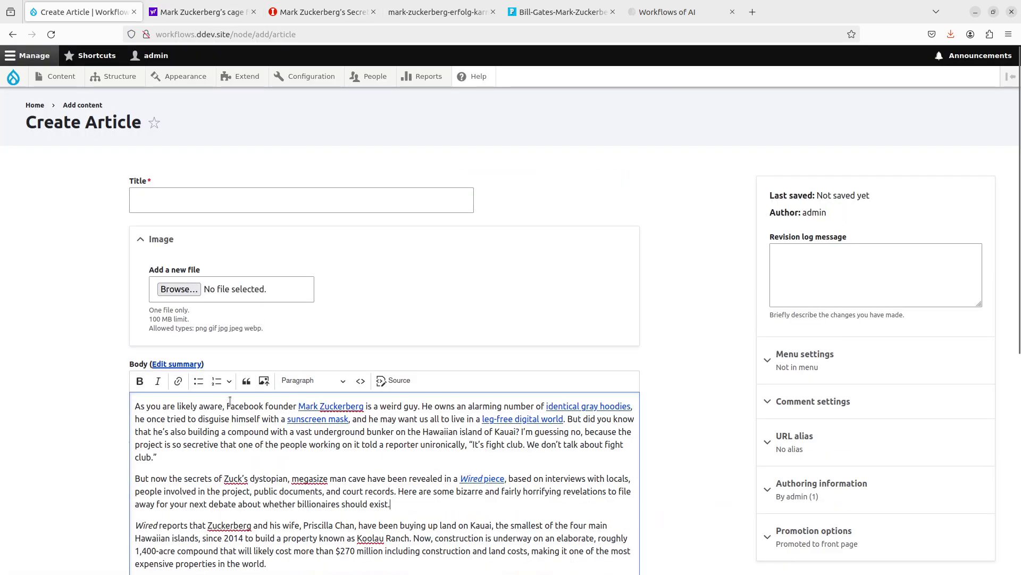
{"action": "key", "text": "ctrl+v"}
- Copy the Intelligencer headline "The Craziest Features of Mark Zuckerberg's Secret Hawaii Compound" into the new article's title
{"action": "left_click", "coordinate": [173, 207]}
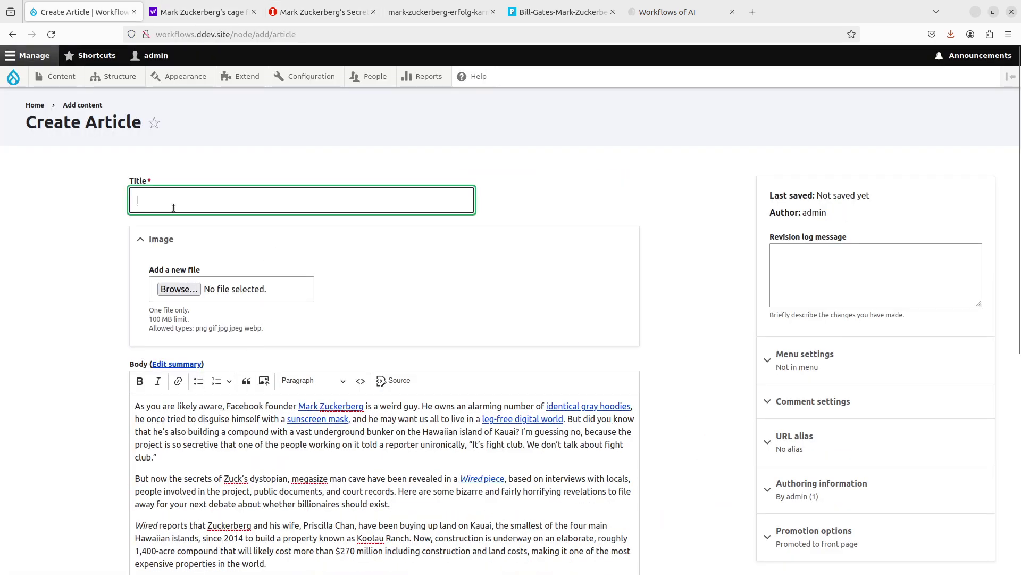
{"action": "key", "text": "ctrl+Page_Down"}
{"action": "key", "text": "ctrl+Page_Down"}
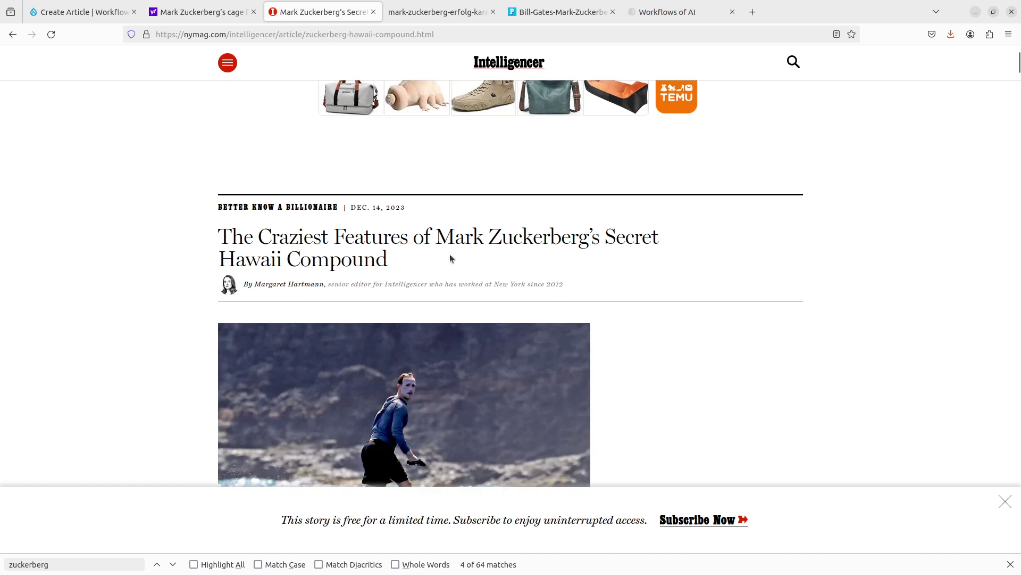
{"action": "left_click_drag", "start_coordinate": [449, 258], "coordinate": [200, 231]}
{"action": "key", "text": "ctrl+Page_Up"}
{"action": "key", "text": "ctrl+Page_Up"}
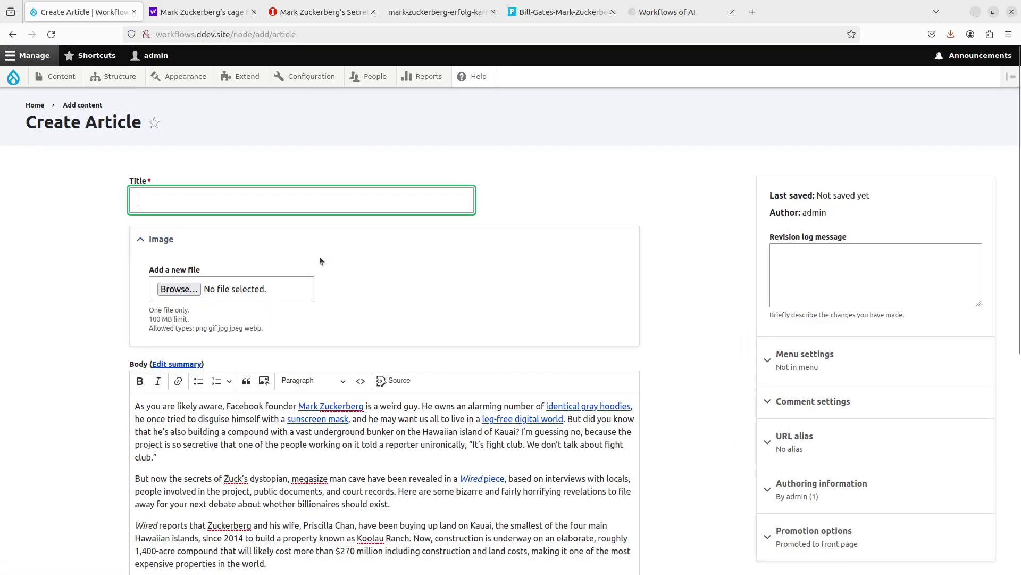
{"action": "key", "text": "ctrl+v"}
- Upload the mark-zuckerberg-erfolg-karriere-business-aufm image to the Hawaii compound article with the alternative text "test"
{"action": "left_click", "coordinate": [179, 289]}
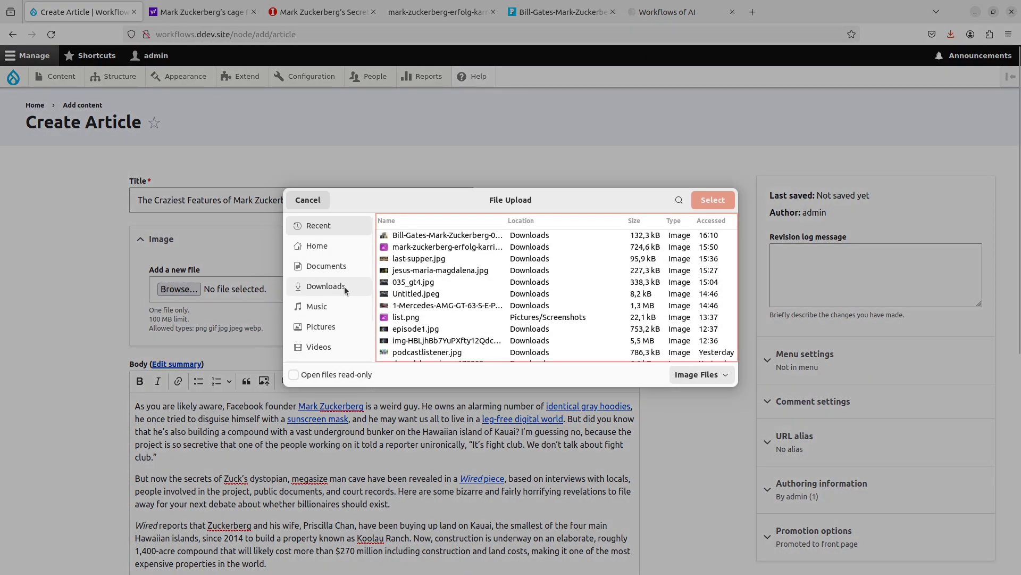
{"action": "double_click", "coordinate": [418, 247]}
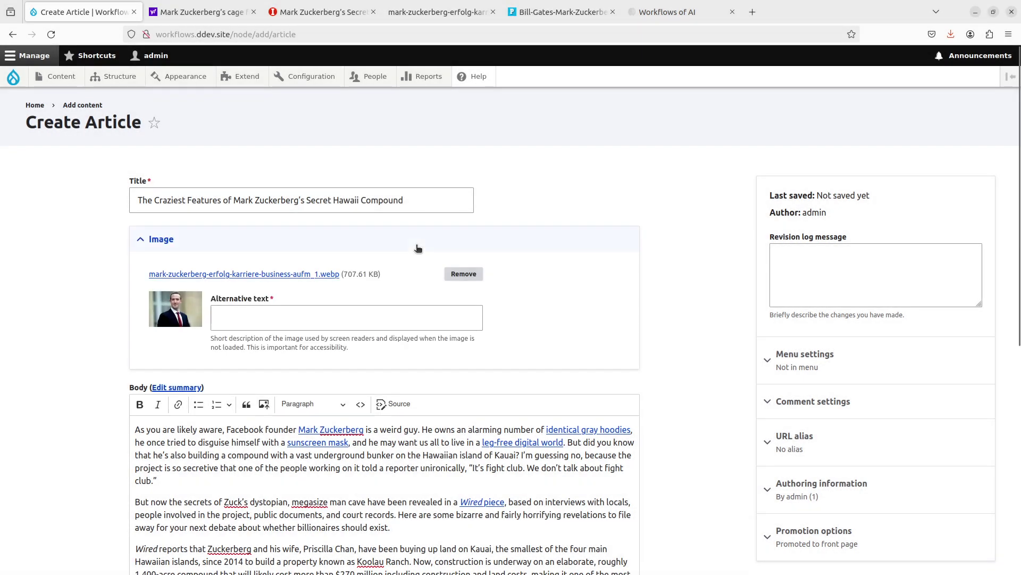
{"action": "left_click", "coordinate": [280, 317]}
{"action": "type", "text": "test"}
{"action": "scroll", "coordinate": [87, 349], "scroll_direction": "down", "scroll_amount": 5}
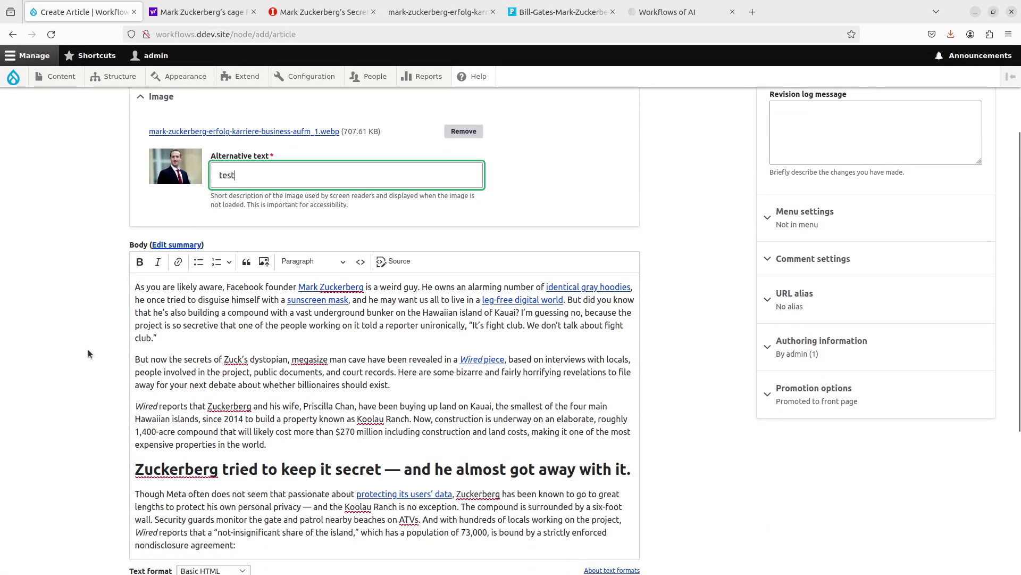
- Save the Hawaii compound article as published, leaving its Tags field empty for automatic generation
{"action": "scroll", "coordinate": [87, 349], "scroll_direction": "up", "scroll_amount": 2}
{"action": "scroll", "coordinate": [84, 398], "scroll_direction": "down", "scroll_amount": 5}
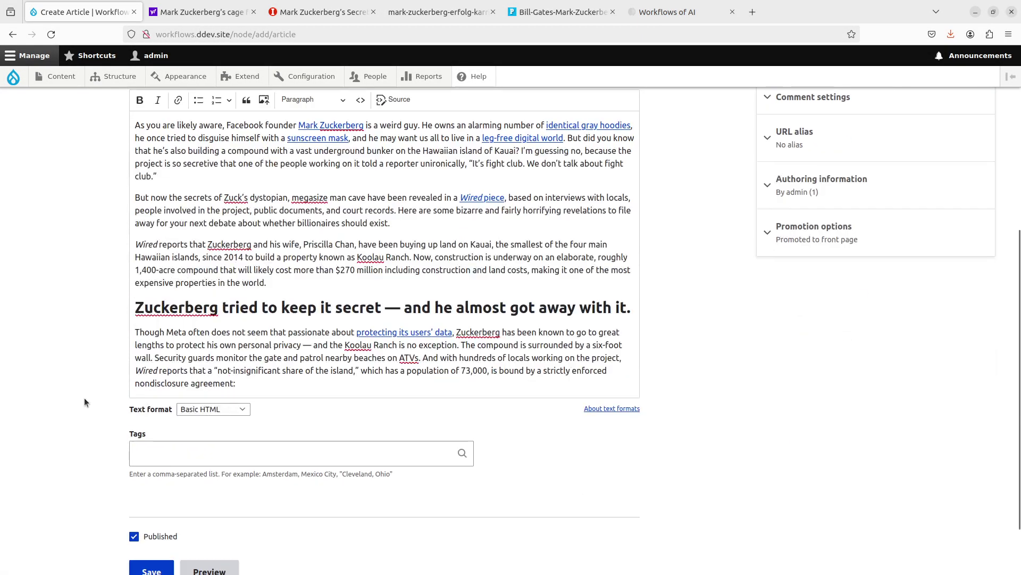
{"action": "left_click", "coordinate": [143, 498]}
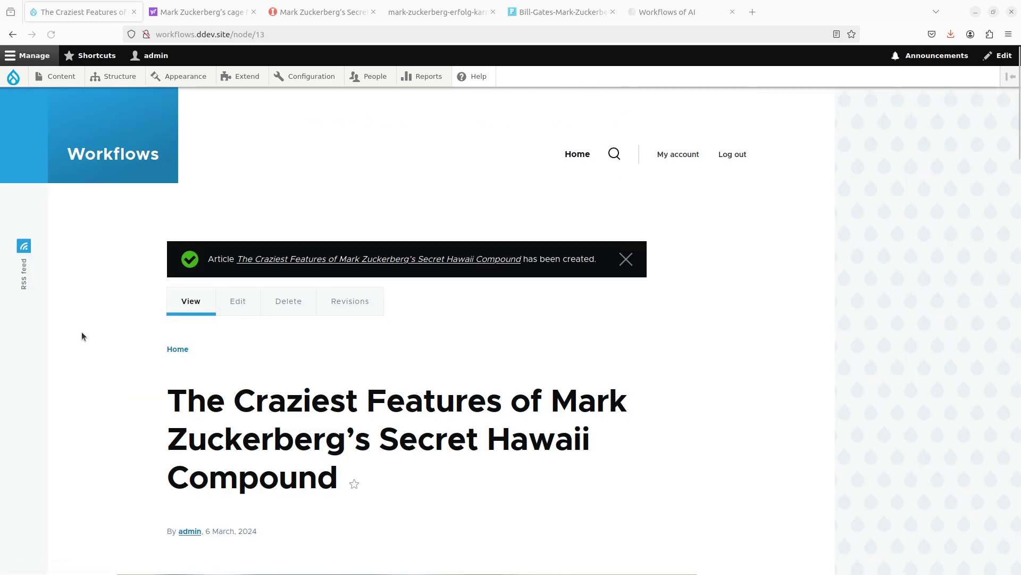
- Examine the tags generated for the saved Hawaii compound article and compare them with its body text
{"action": "scroll", "coordinate": [81, 331], "scroll_direction": "down", "scroll_amount": 10}
{"action": "scroll", "coordinate": [84, 328], "scroll_direction": "down", "scroll_amount": 15}
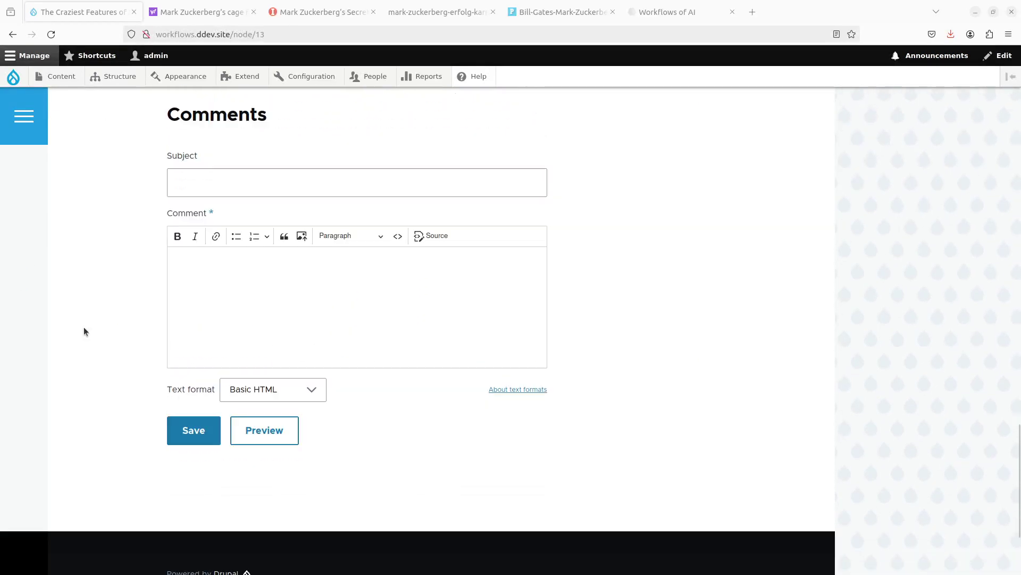
{"action": "scroll", "coordinate": [84, 331], "scroll_direction": "up", "scroll_amount": 3}
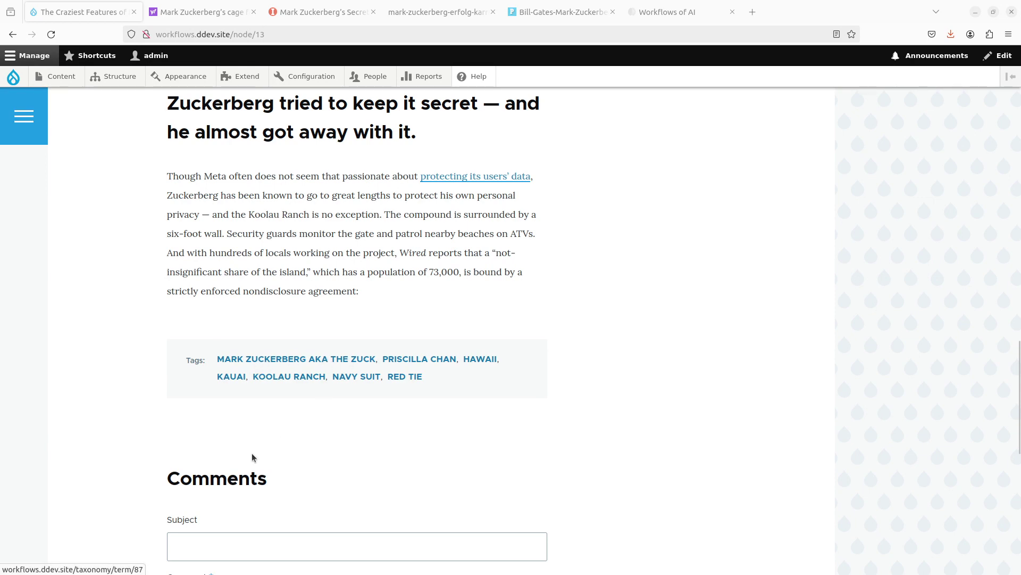
{"action": "scroll", "coordinate": [307, 546], "scroll_direction": "up", "scroll_amount": 2}
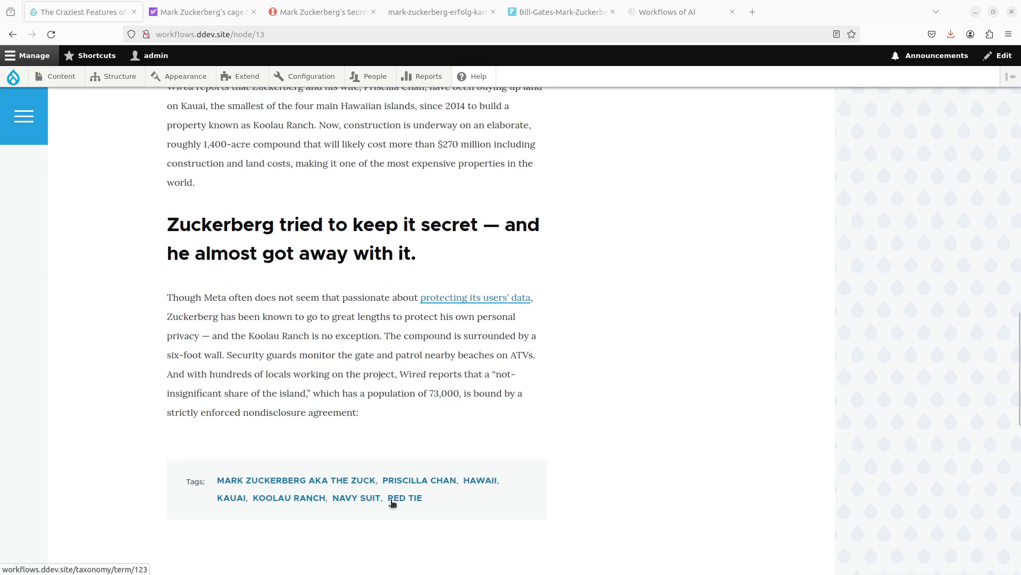
{"action": "scroll", "coordinate": [387, 305], "scroll_direction": "up", "scroll_amount": 2}
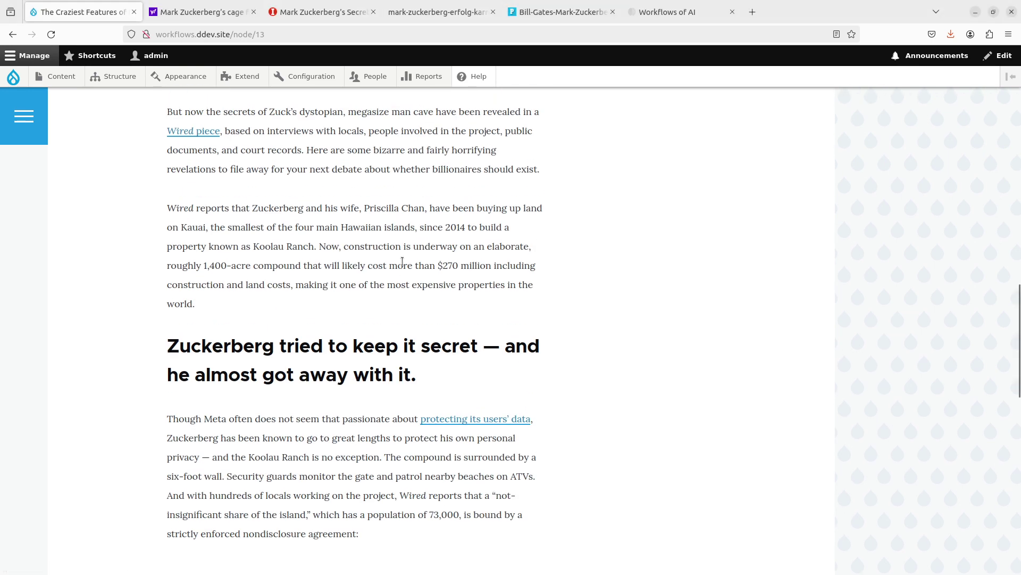
- Search the article page for "red tie" and check the article's image against the generated tags
{"action": "key", "text": "ctrl+f"}
{"action": "type", "text": "red tie"}
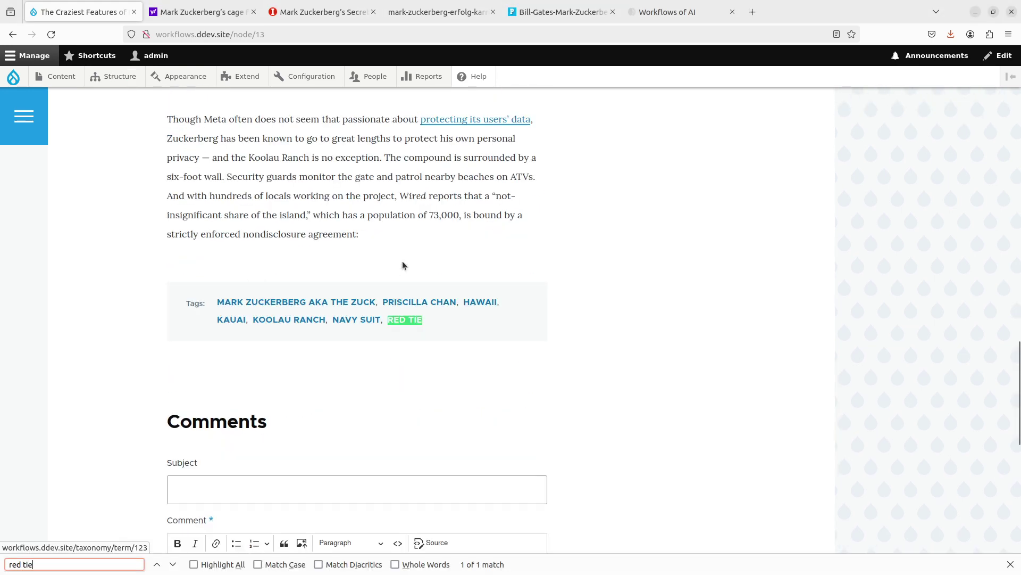
{"action": "key", "text": "Return"}
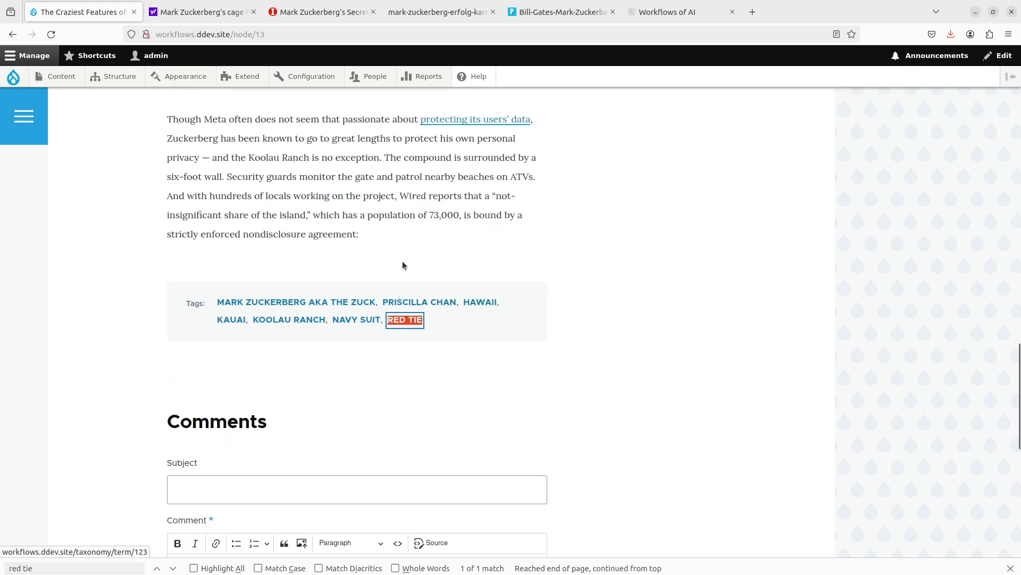
{"action": "key", "text": "Escape"}
{"action": "scroll", "coordinate": [402, 265], "scroll_direction": "up", "scroll_amount": 20}
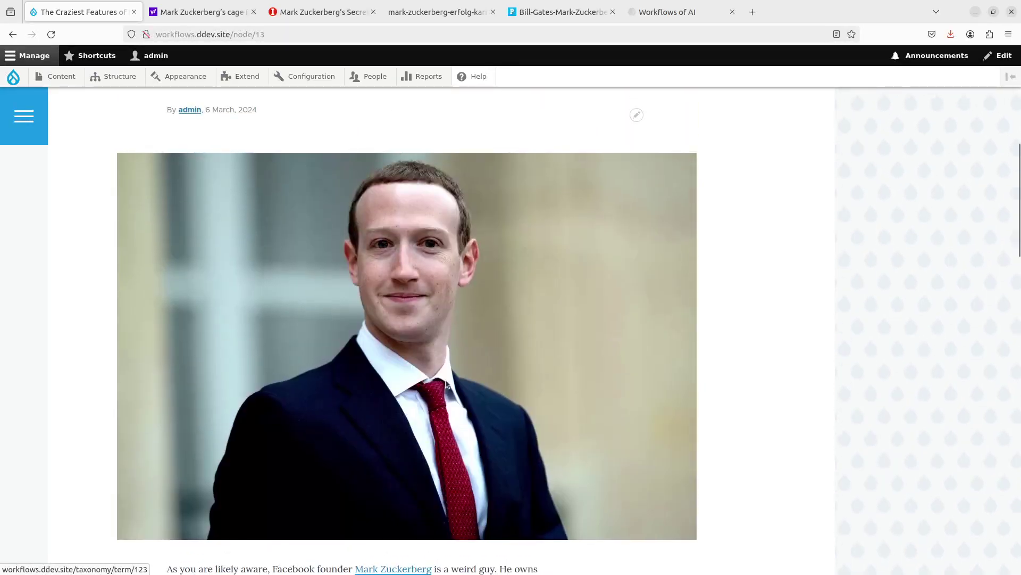
{"action": "scroll", "coordinate": [446, 385], "scroll_direction": "down", "scroll_amount": 15}
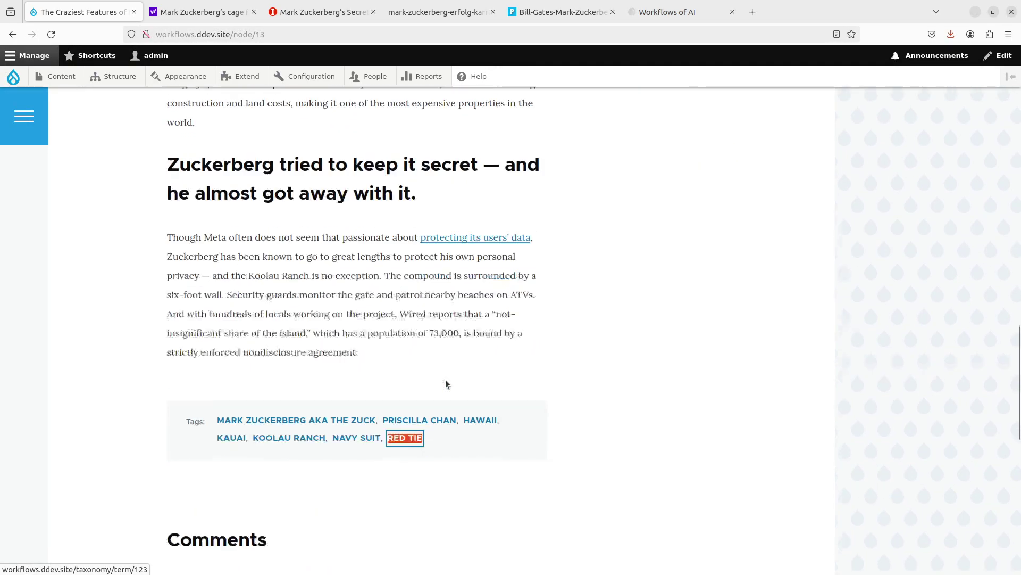
{"action": "scroll", "coordinate": [442, 378], "scroll_direction": "up", "scroll_amount": 3}
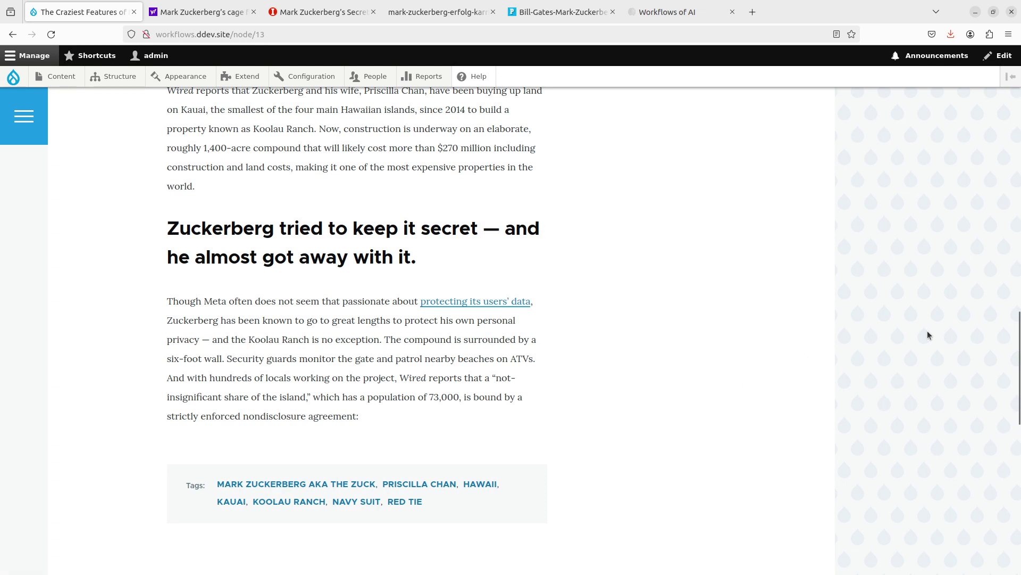